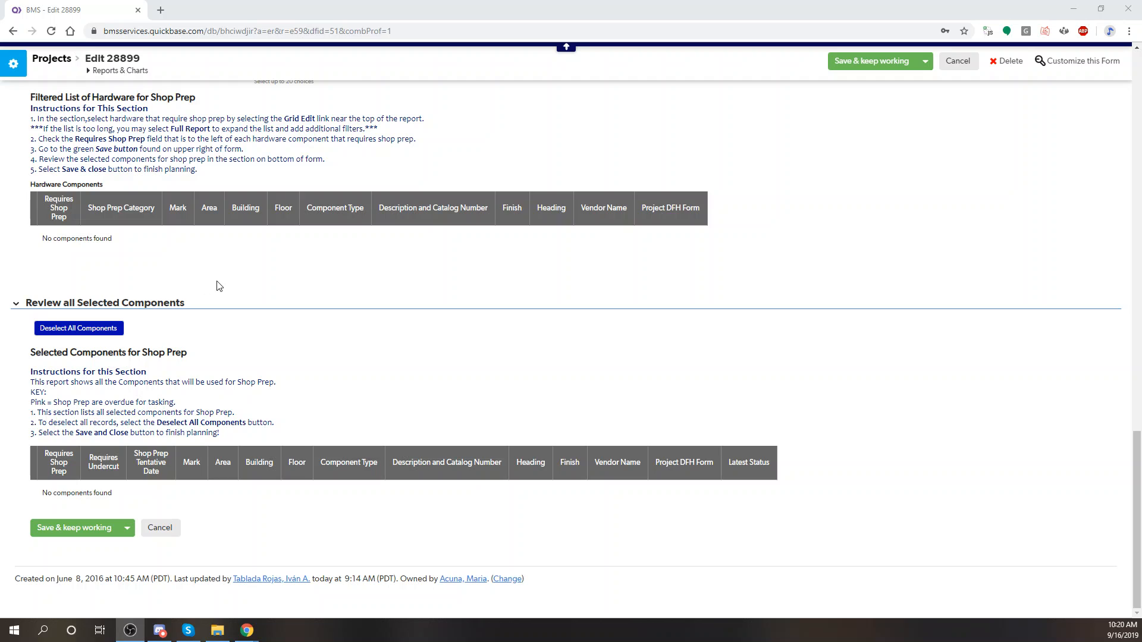
Step: Look over the shop prep door list, its instructions, and the criteria available for filtering the doors
scroll(219, 286, up, 20)
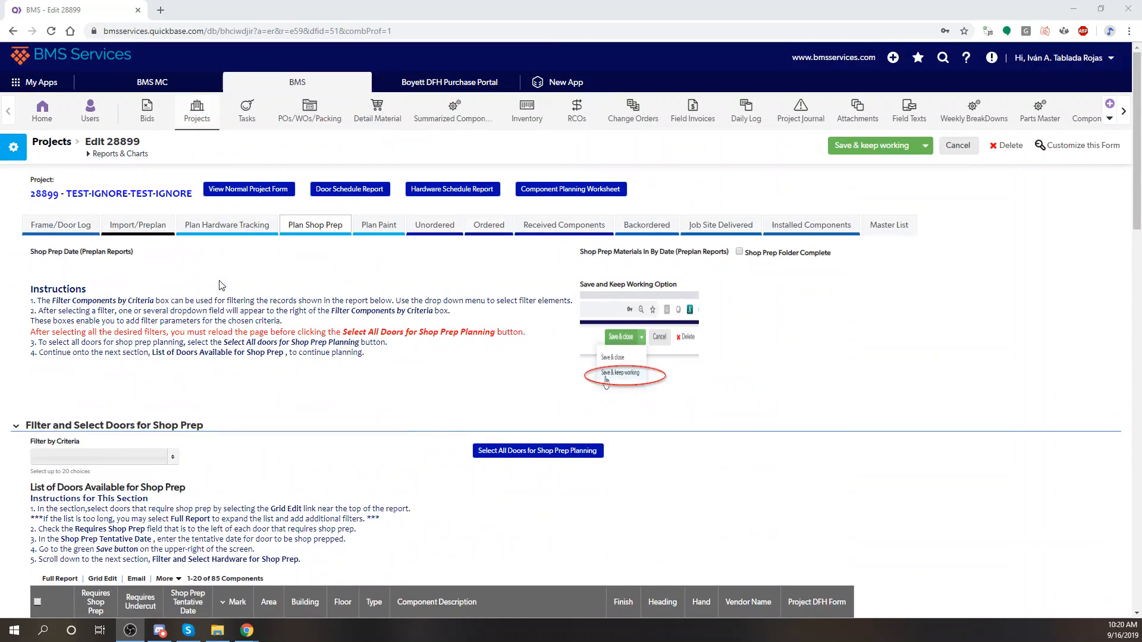
scroll(219, 286, down, 7)
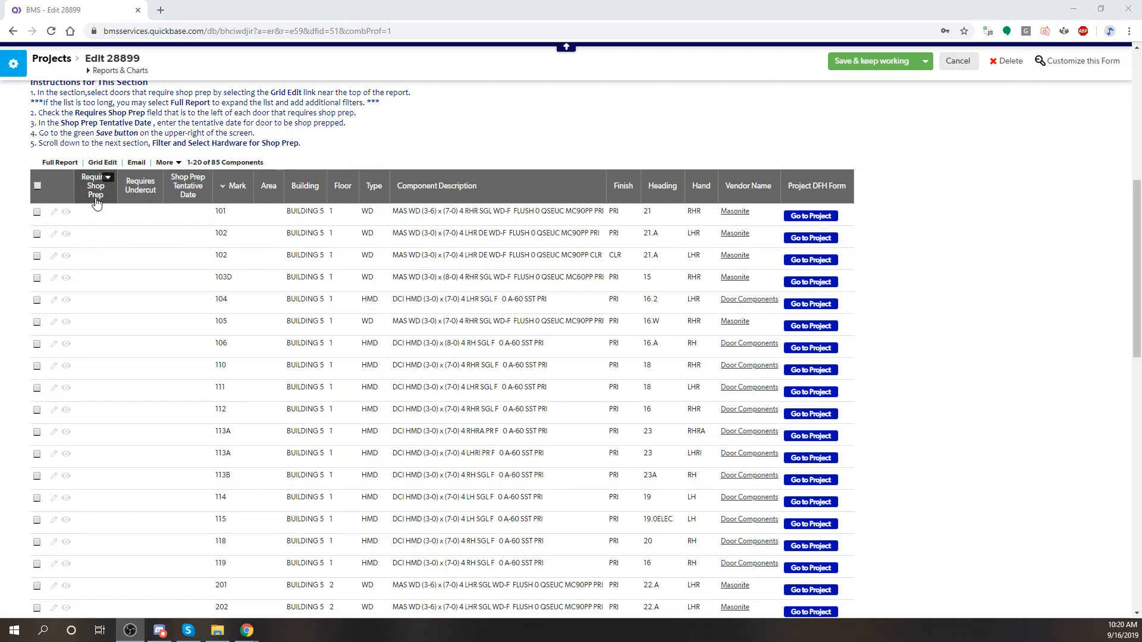
scroll(96, 204, up, 3)
scroll(154, 275, up, 4)
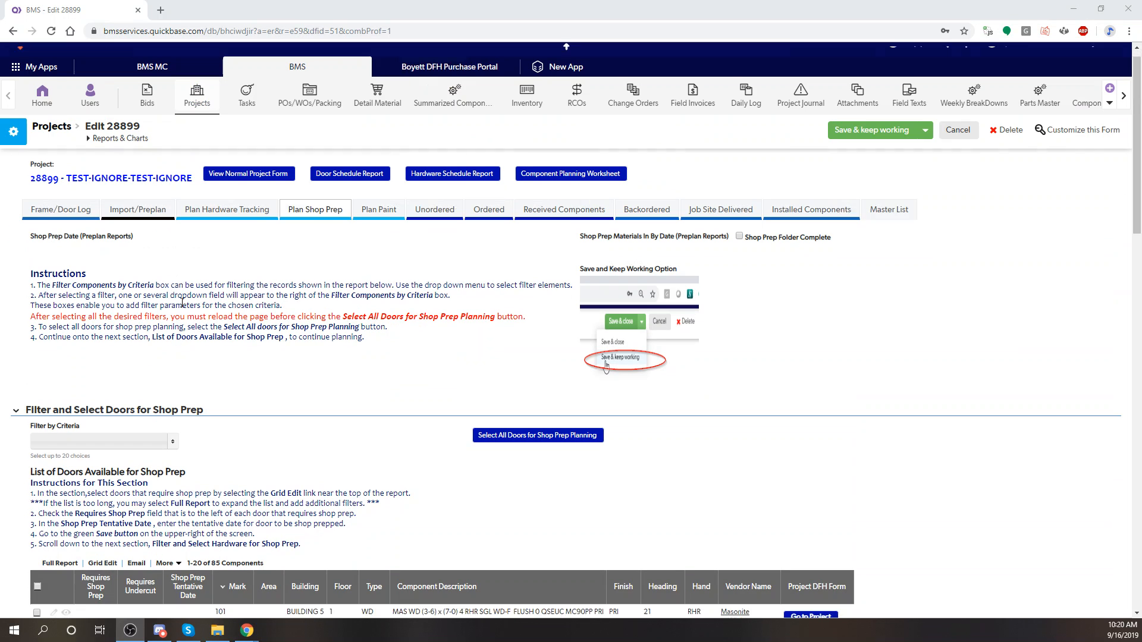
scroll(182, 303, down, 6)
scroll(182, 303, down, 2)
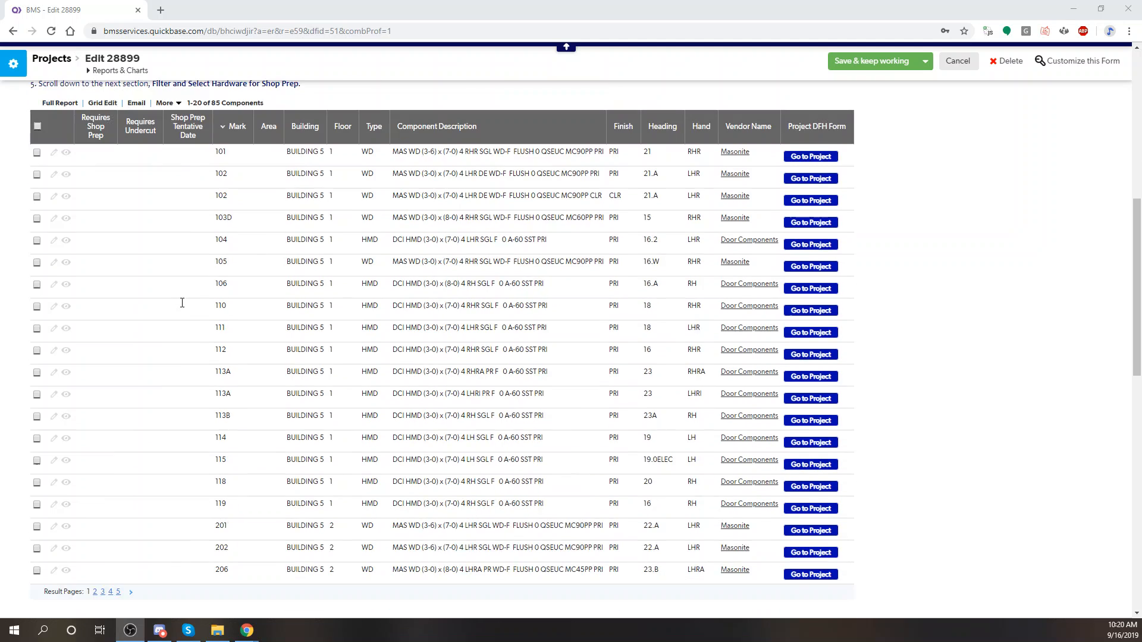
scroll(182, 302, up, 3)
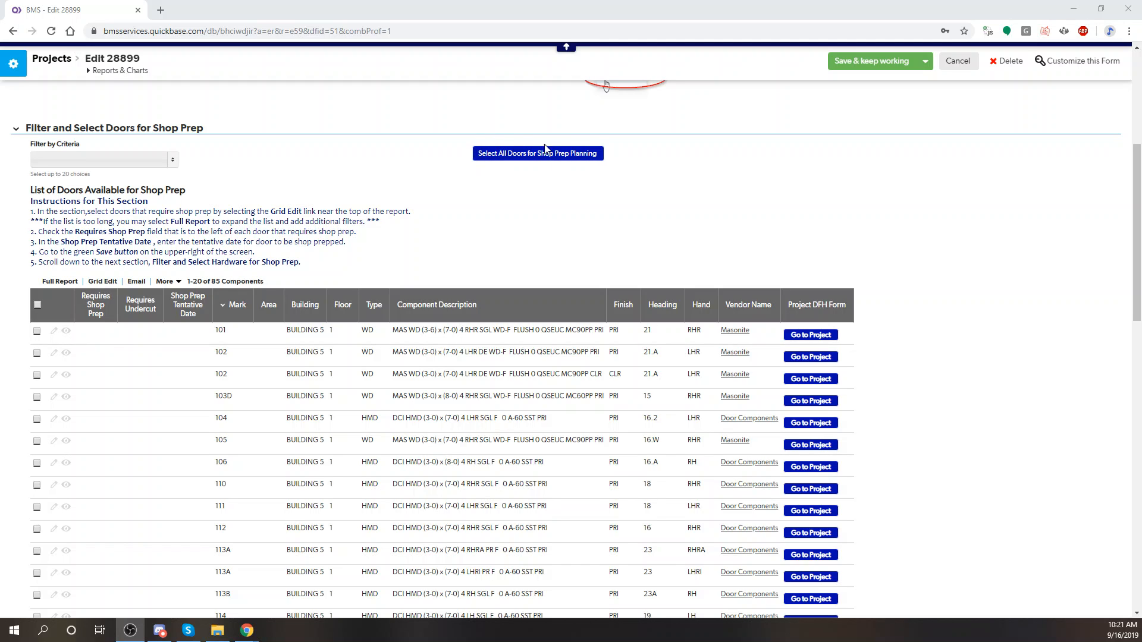
click(157, 164)
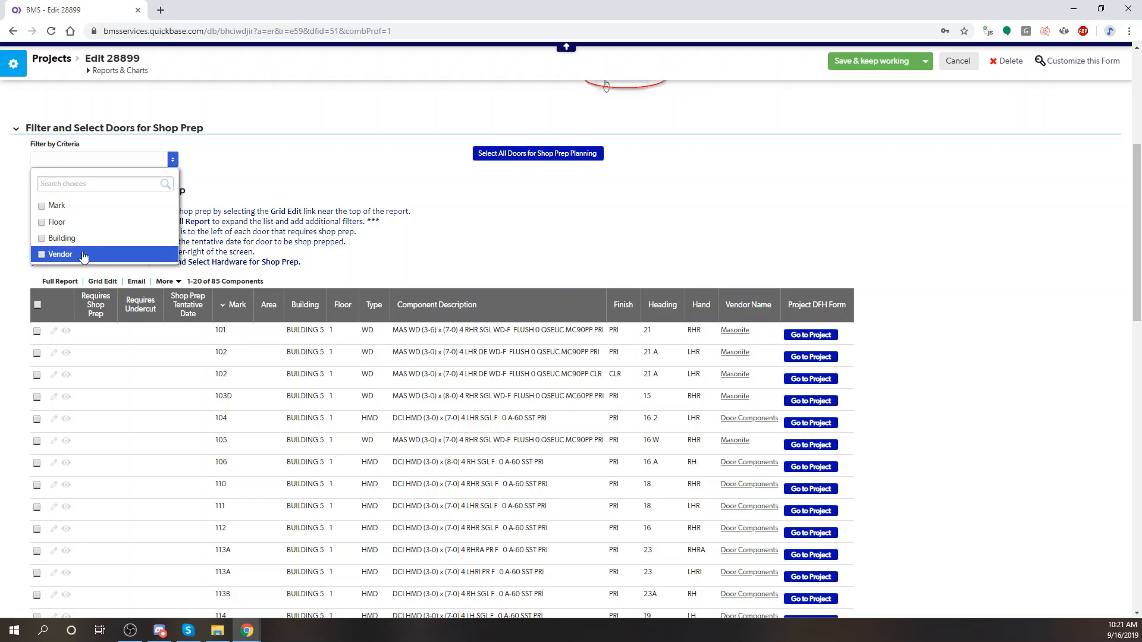
click(282, 234)
Step: Grid-edit the available doors to flag the CLR-finish 102 door and doors 104, 105 and 106 as requiring shop prep, and save
scroll(285, 238, down, 1)
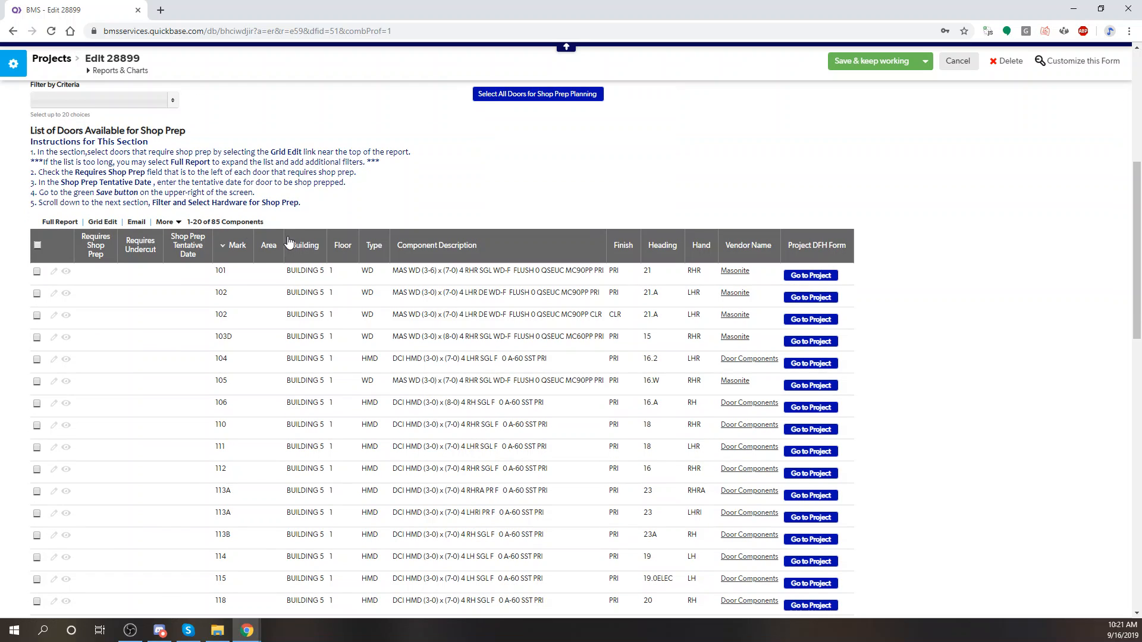
click(102, 222)
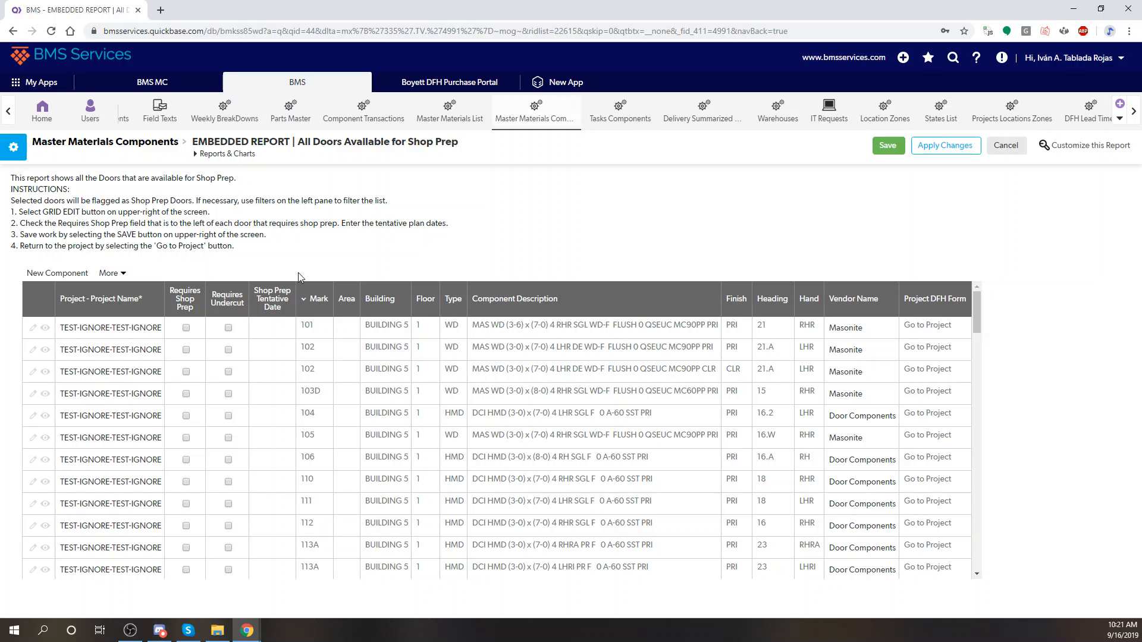
click(185, 373)
click(187, 417)
click(188, 438)
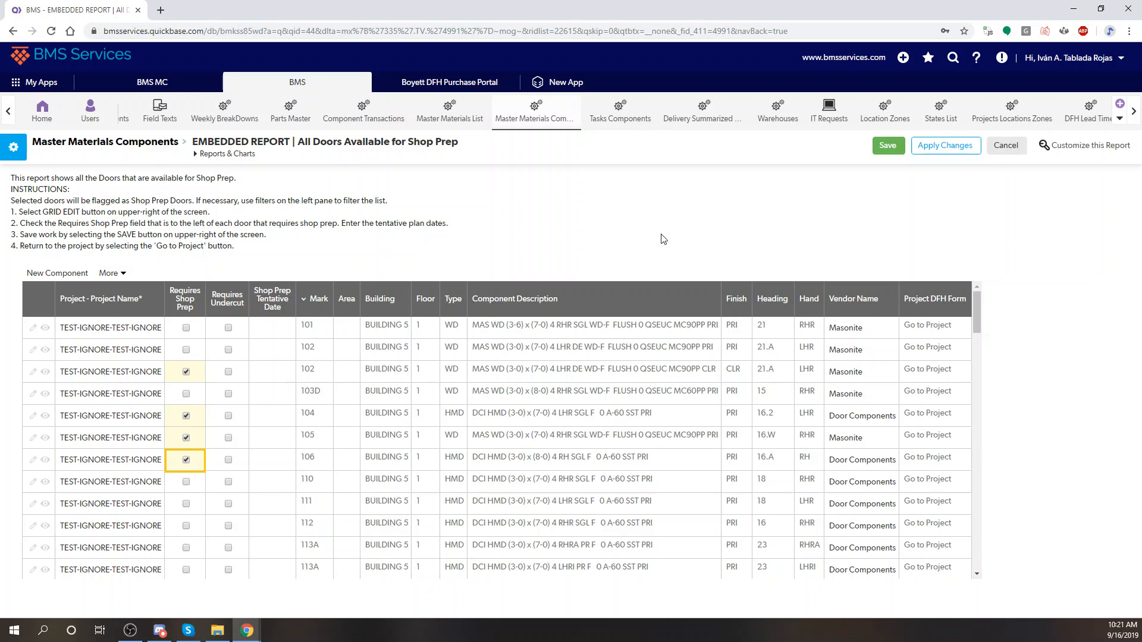
click(887, 145)
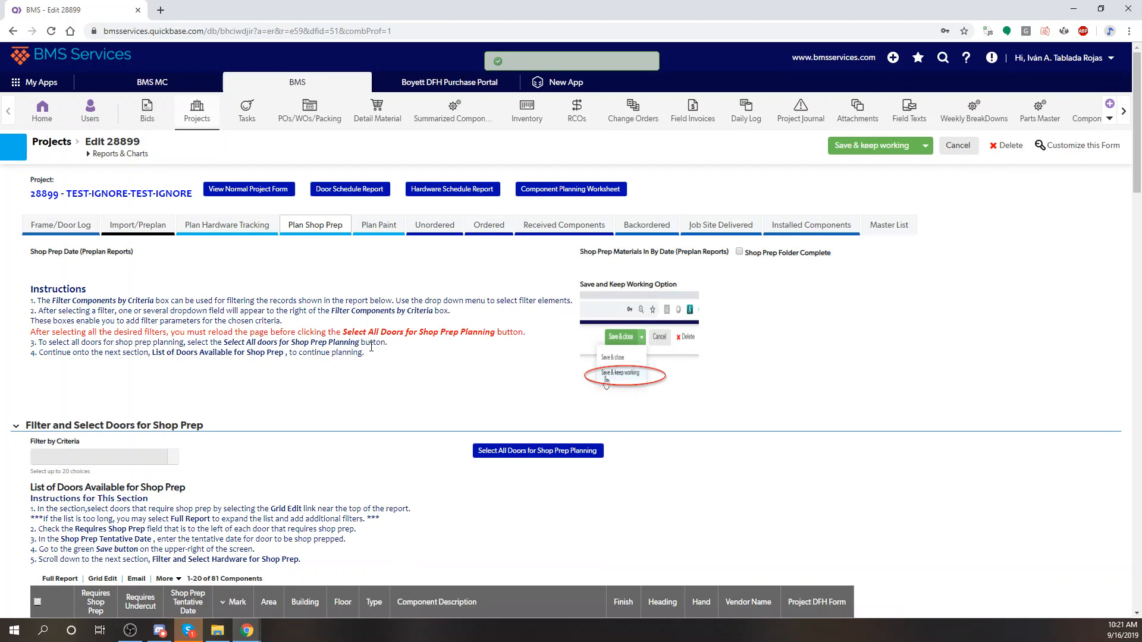
Step: Review the doors selected for shop prep and the hardware components associated with them
scroll(371, 348, down, 12)
scroll(371, 351, down, 18)
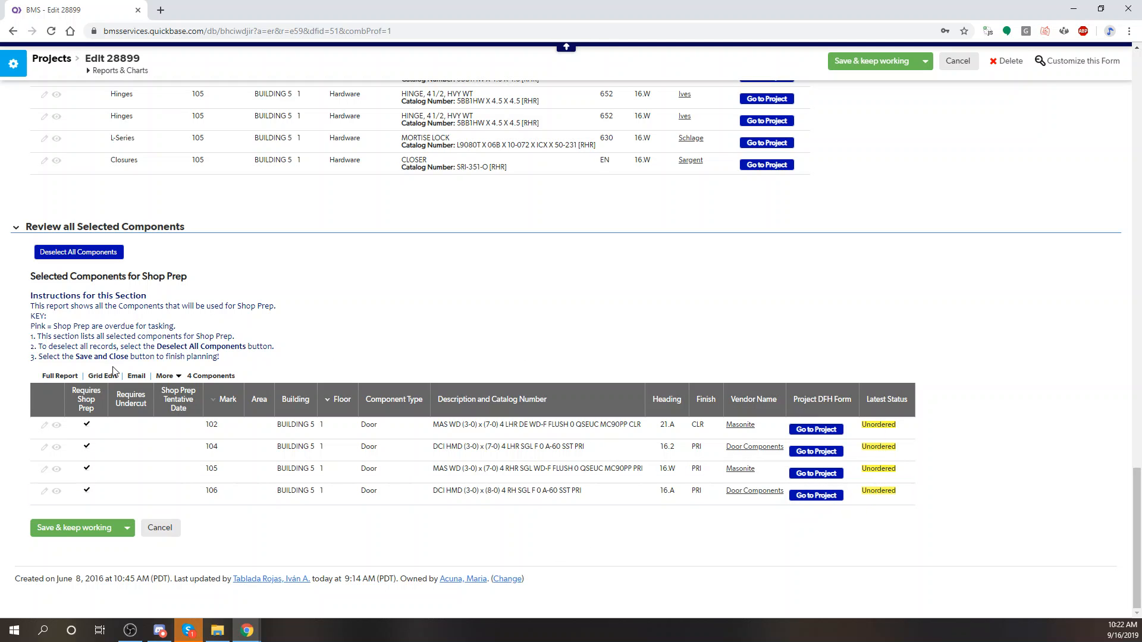
scroll(348, 476, up, 5)
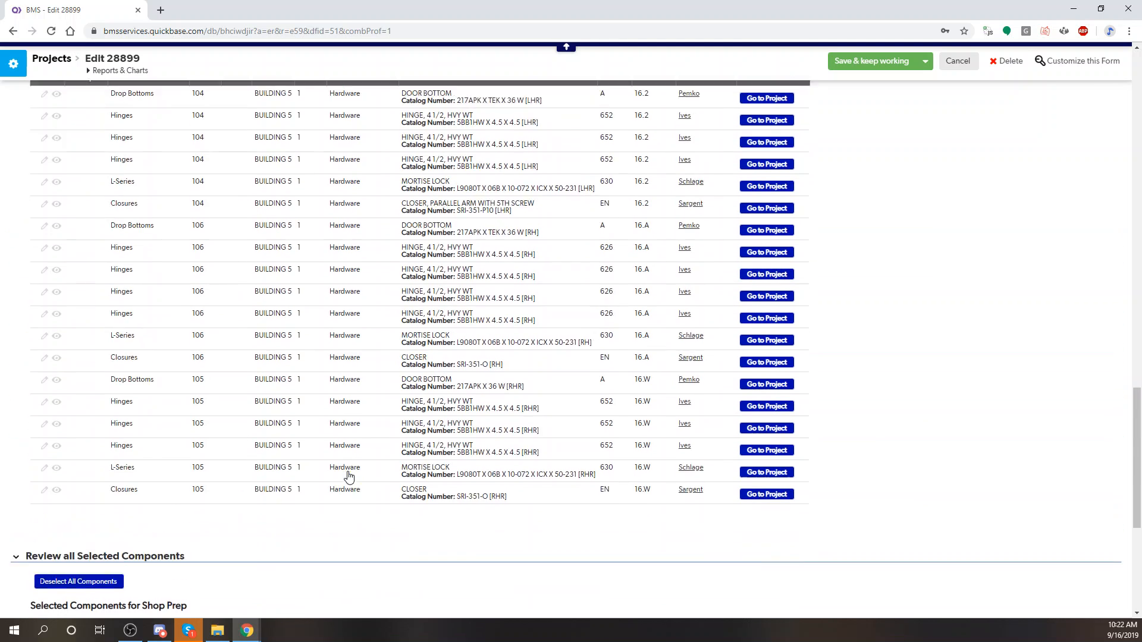
scroll(345, 473, up, 6)
scroll(232, 225, down, 4)
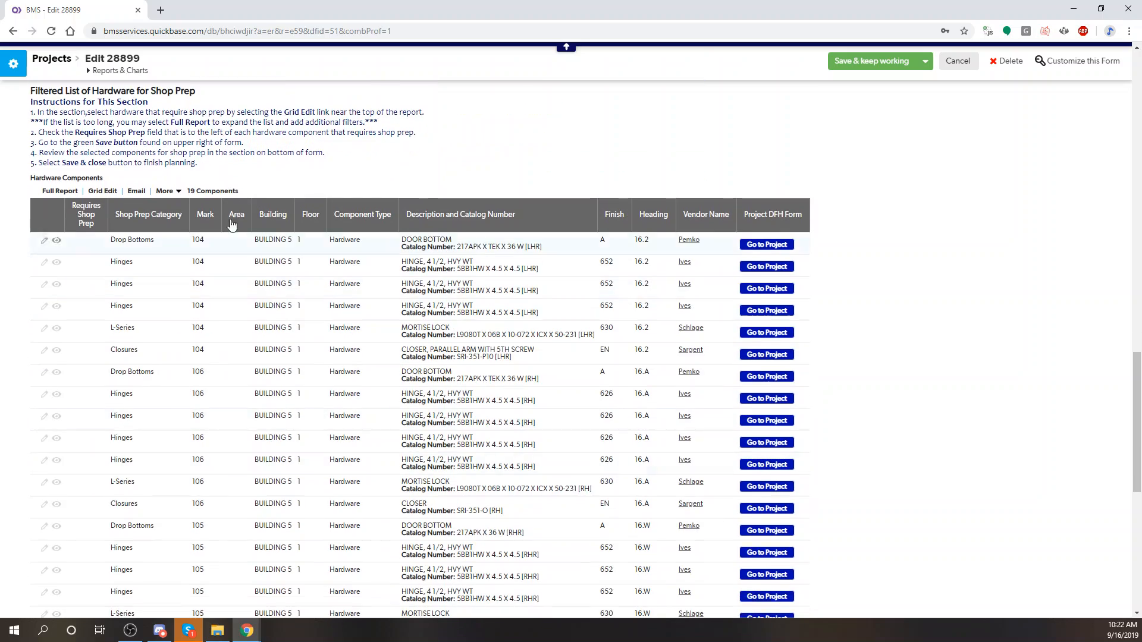
Step: Examine the available doors, filtered hardware and selected components sections of the shop prep form
scroll(591, 400, up, 8)
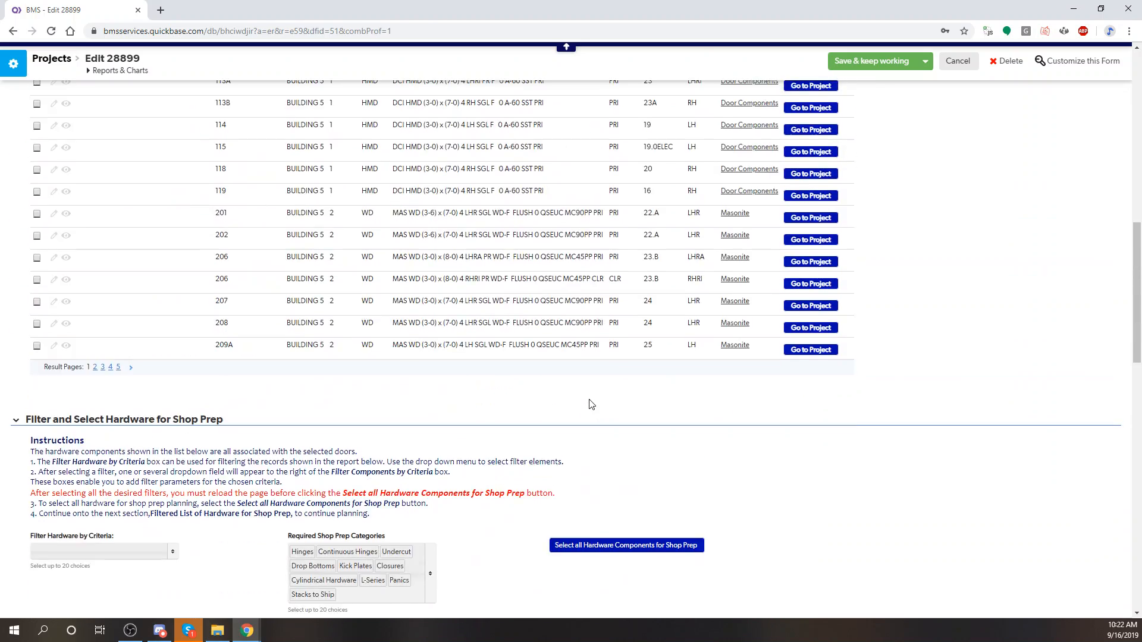
scroll(591, 404, up, 5)
scroll(88, 265, up, 4)
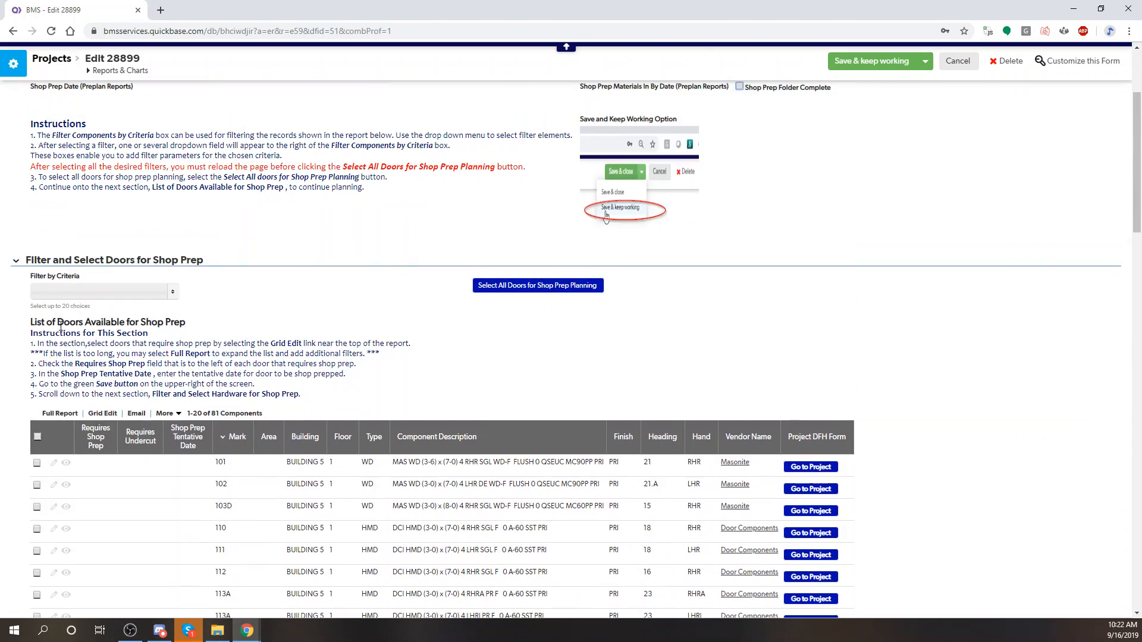
drag(61, 326, 172, 336)
scroll(179, 339, down, 10)
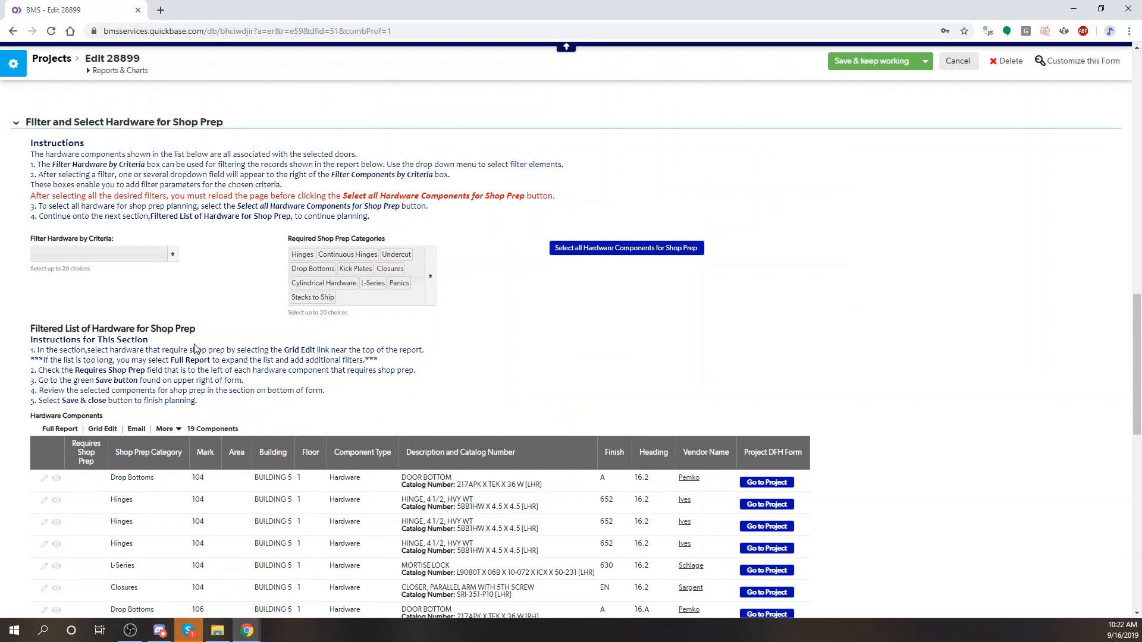
scroll(197, 348, down, 2)
scroll(172, 254, down, 2)
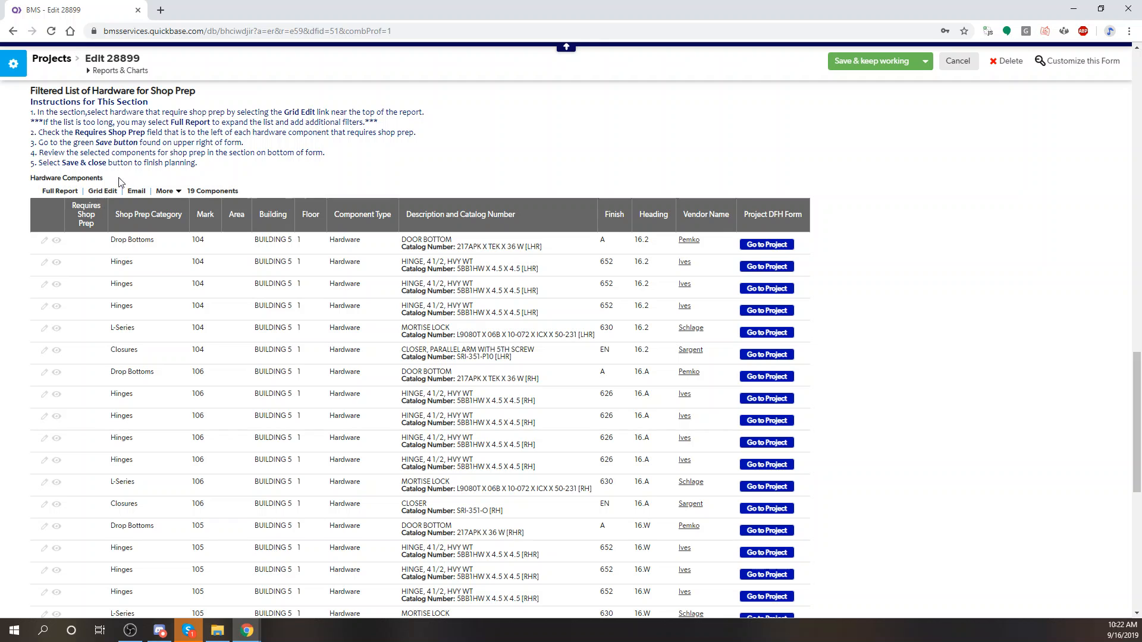
scroll(516, 300, up, 2)
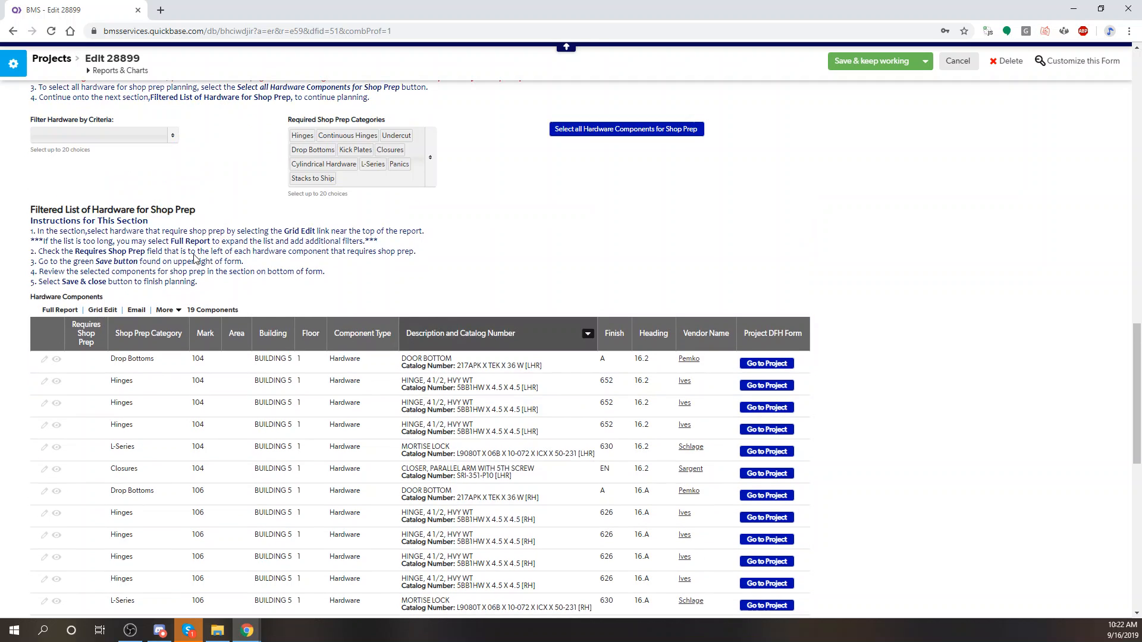
scroll(209, 306, down, 4)
scroll(209, 306, down, 5)
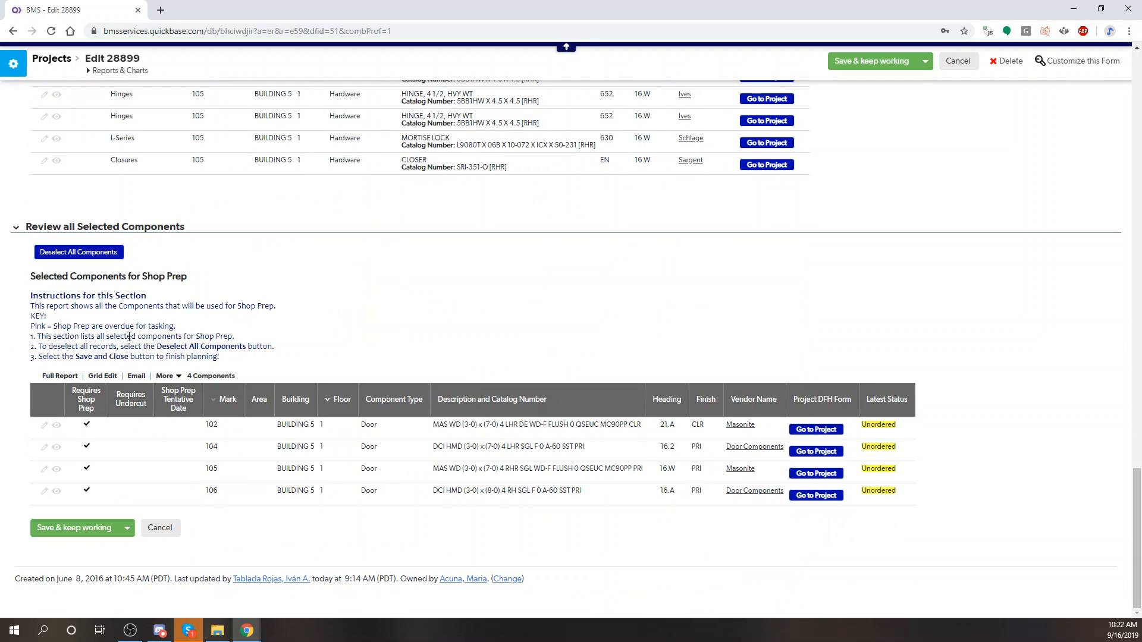
Step: Examine the choices in the Required Shop Prep Categories filter for the hardware list
scroll(281, 446, up, 8)
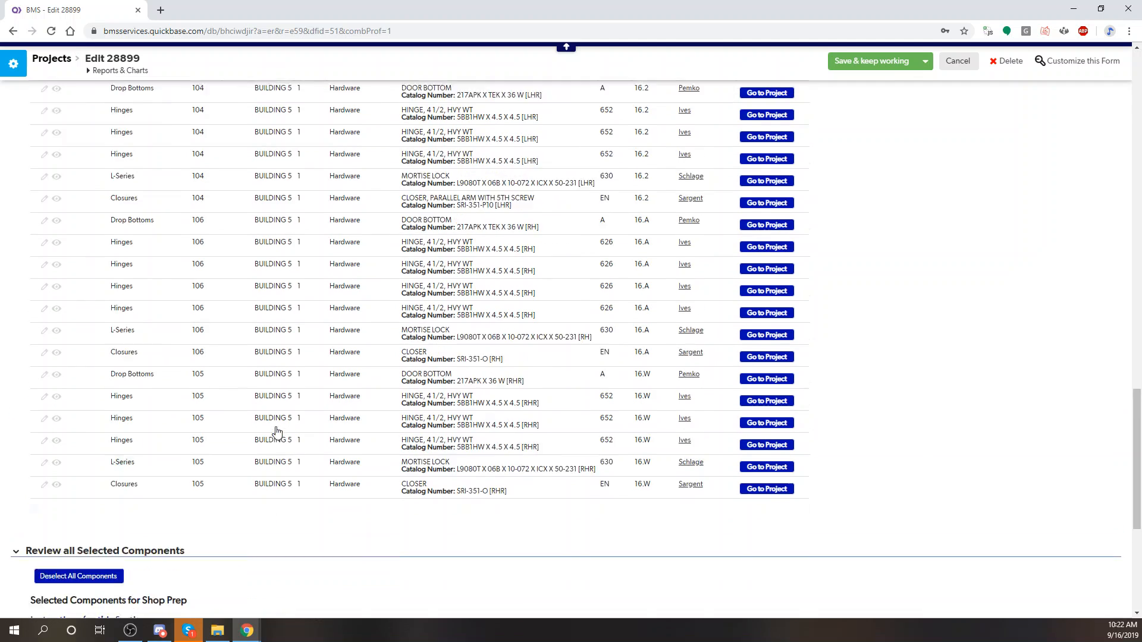
scroll(265, 437, up, 4)
scroll(416, 263, down, 2)
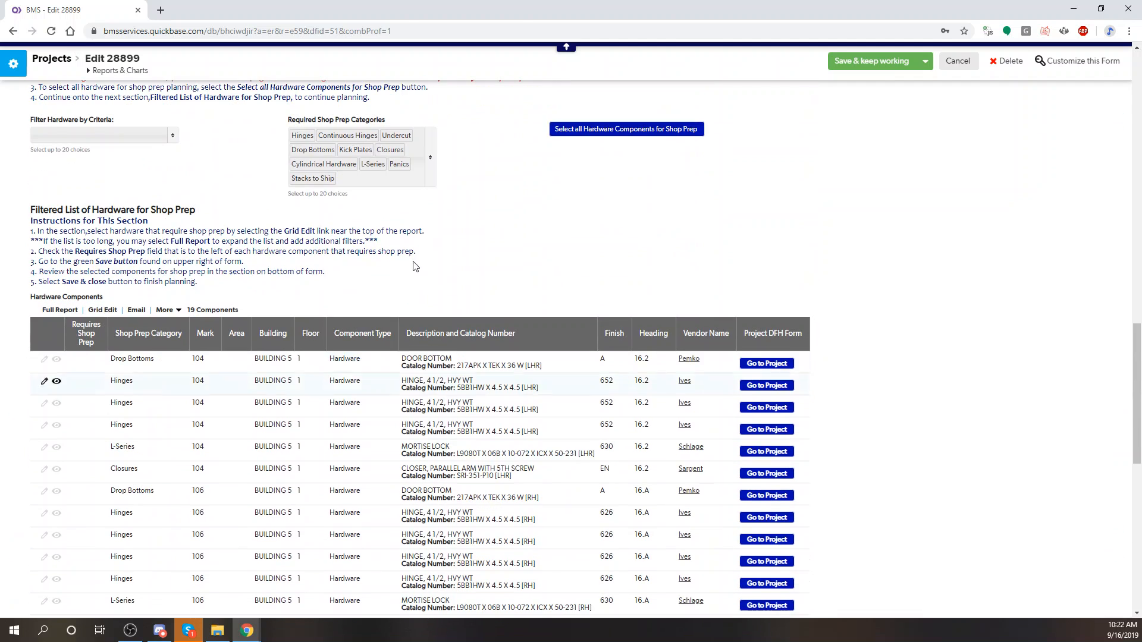
click(435, 183)
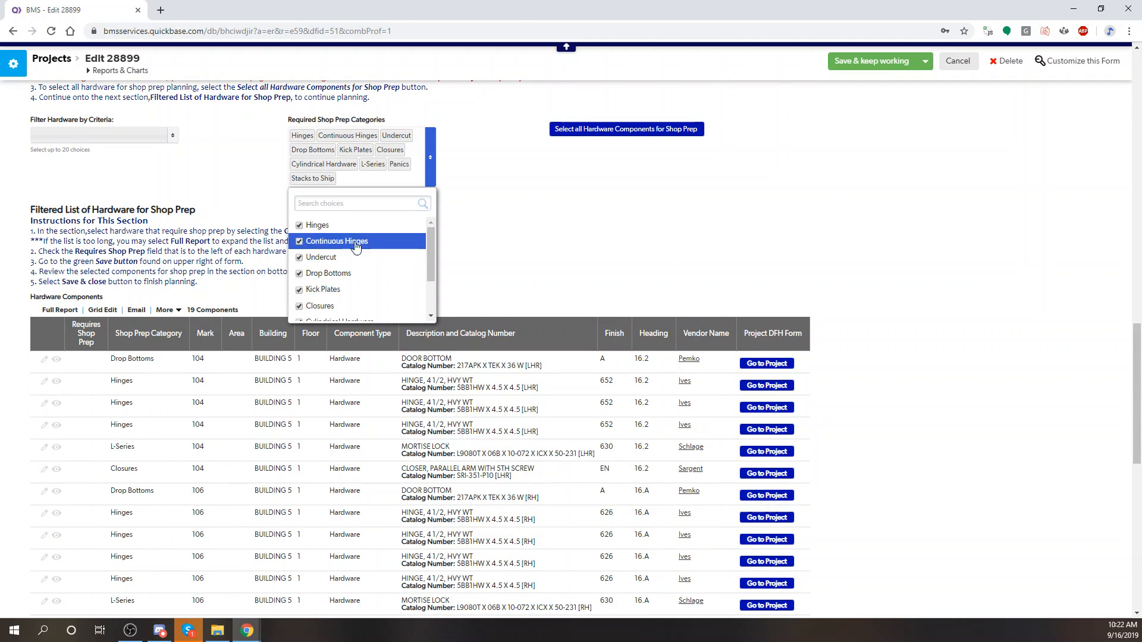
click(205, 253)
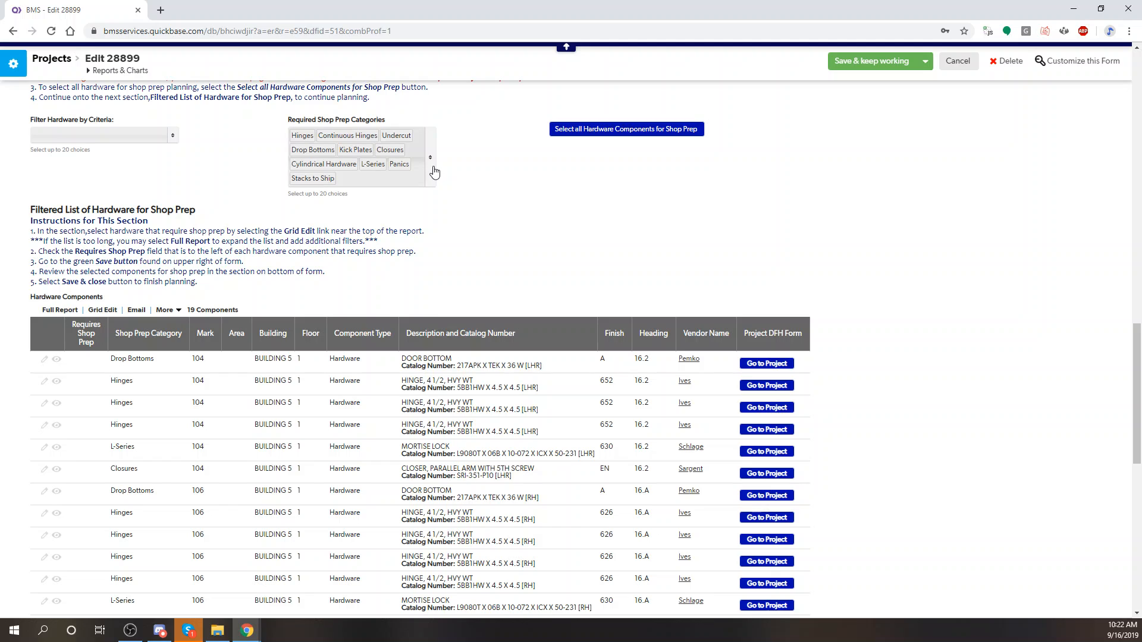
click(434, 173)
scroll(330, 249, down, 2)
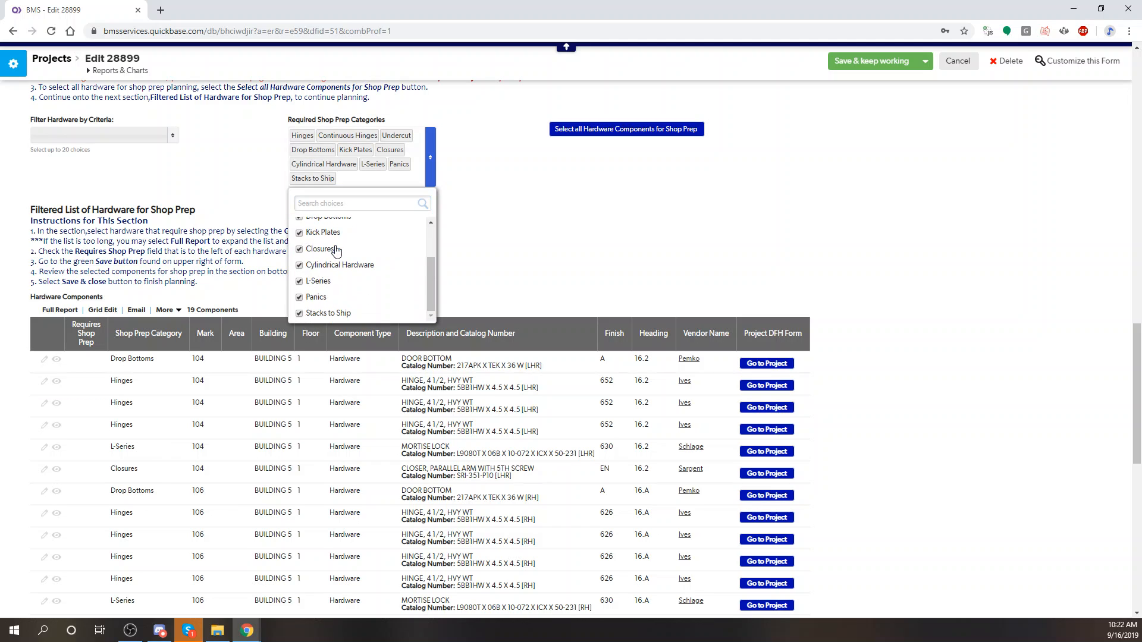
scroll(332, 295, up, 1)
scroll(333, 296, up, 1)
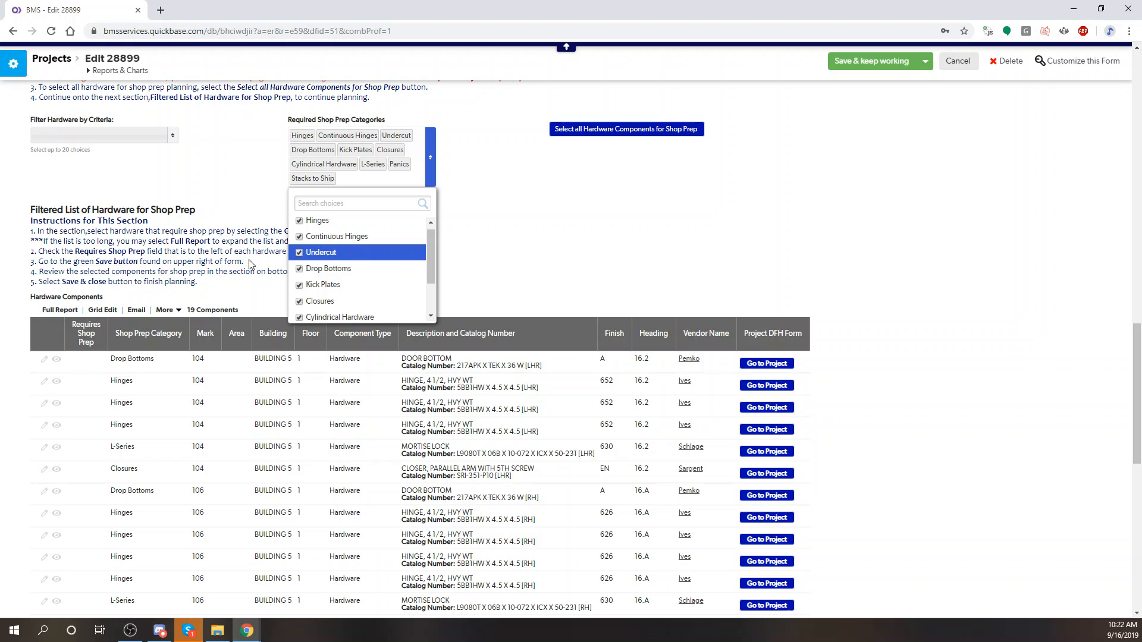
click(192, 248)
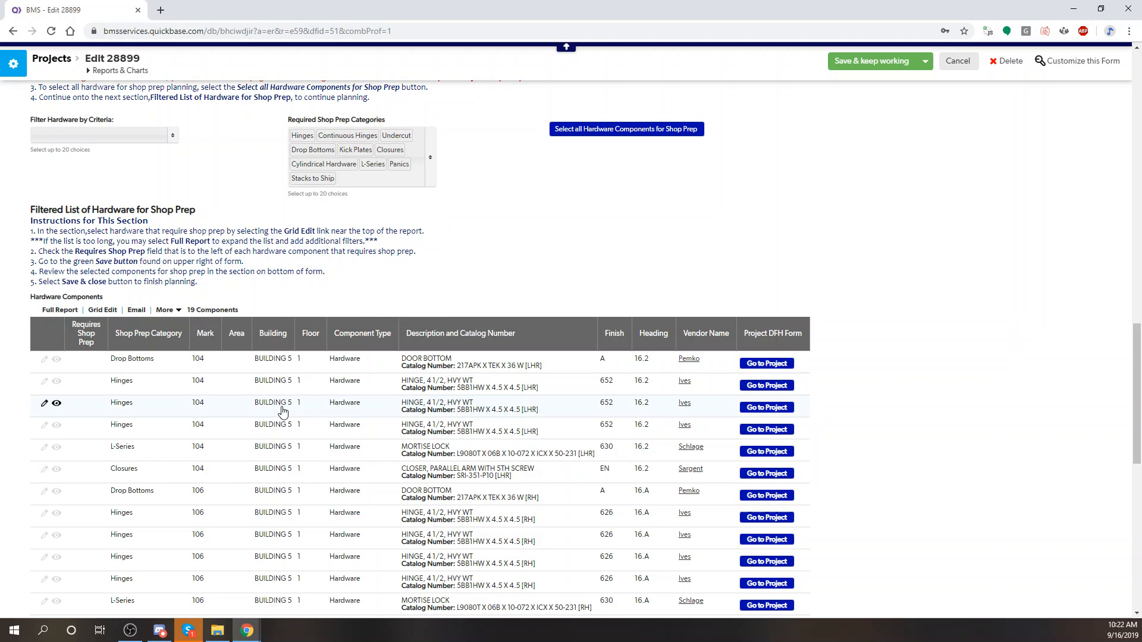
Step: View the criteria available for filtering the hardware components
scroll(202, 454, up, 1)
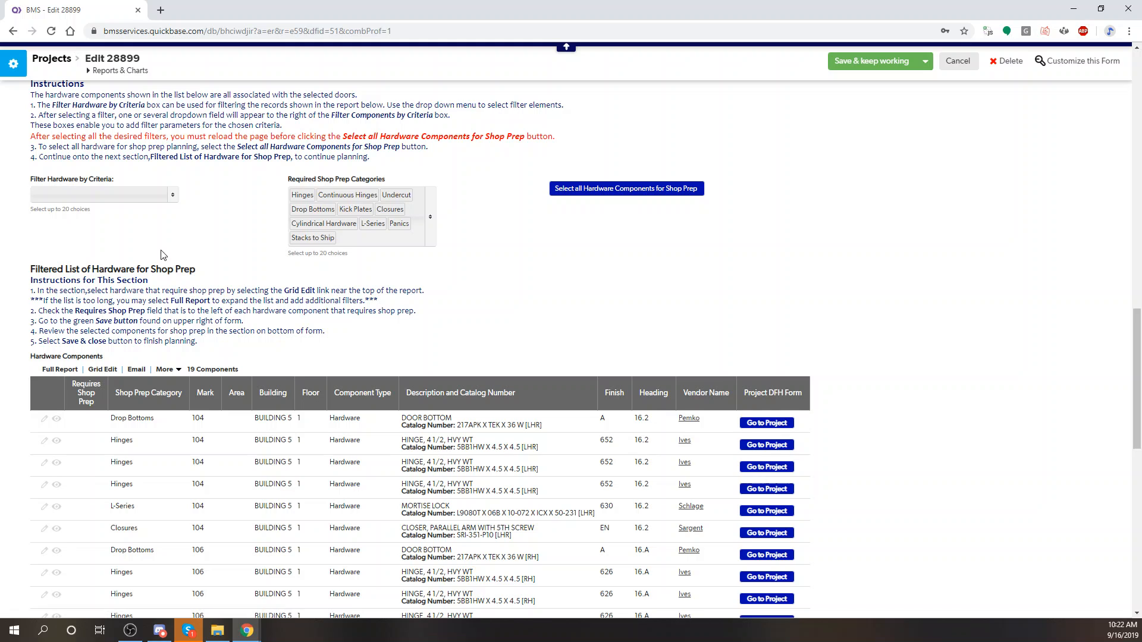
click(153, 198)
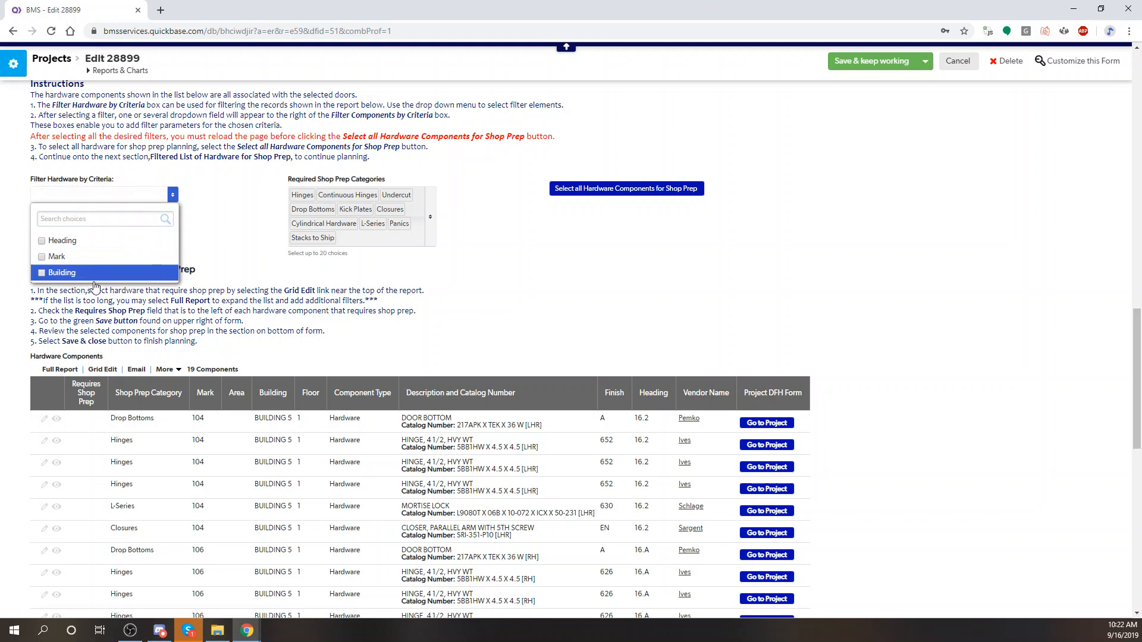
click(240, 293)
Step: Open the filtered hardware list for grid editing and flag the first two hinges of mark 104 as requiring shop prep
scroll(241, 293, down, 2)
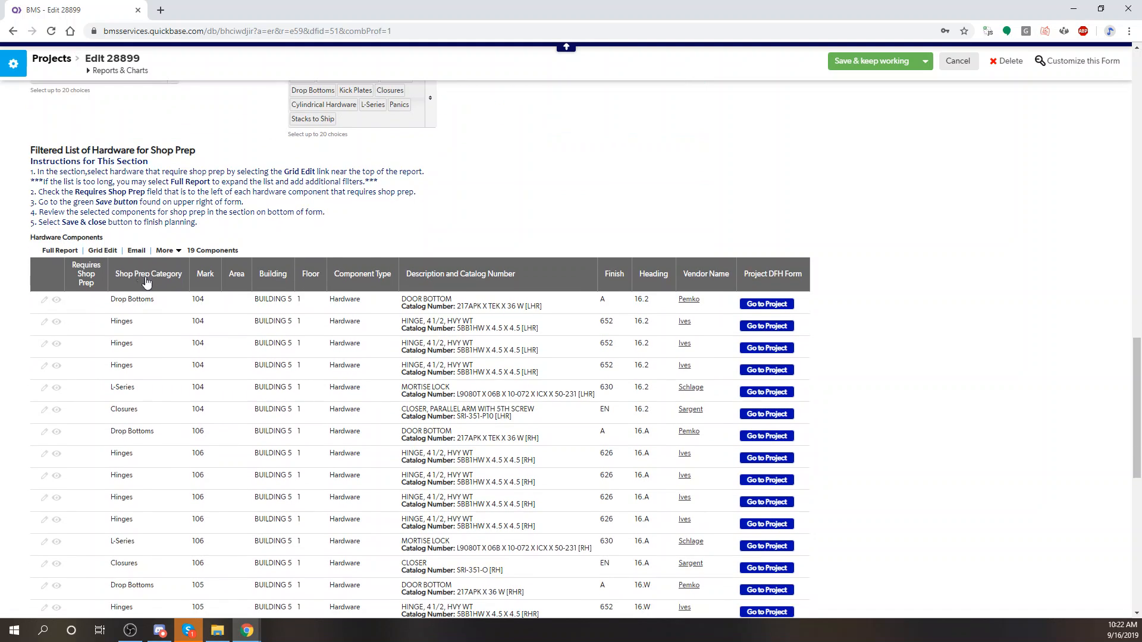
click(112, 252)
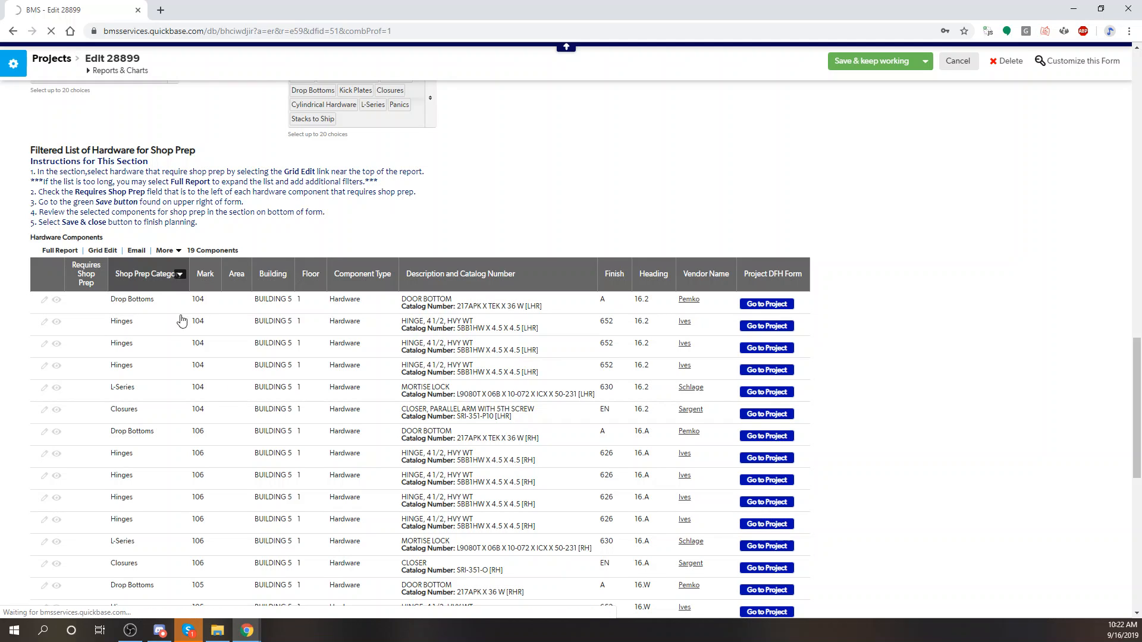
scroll(212, 348, down, 3)
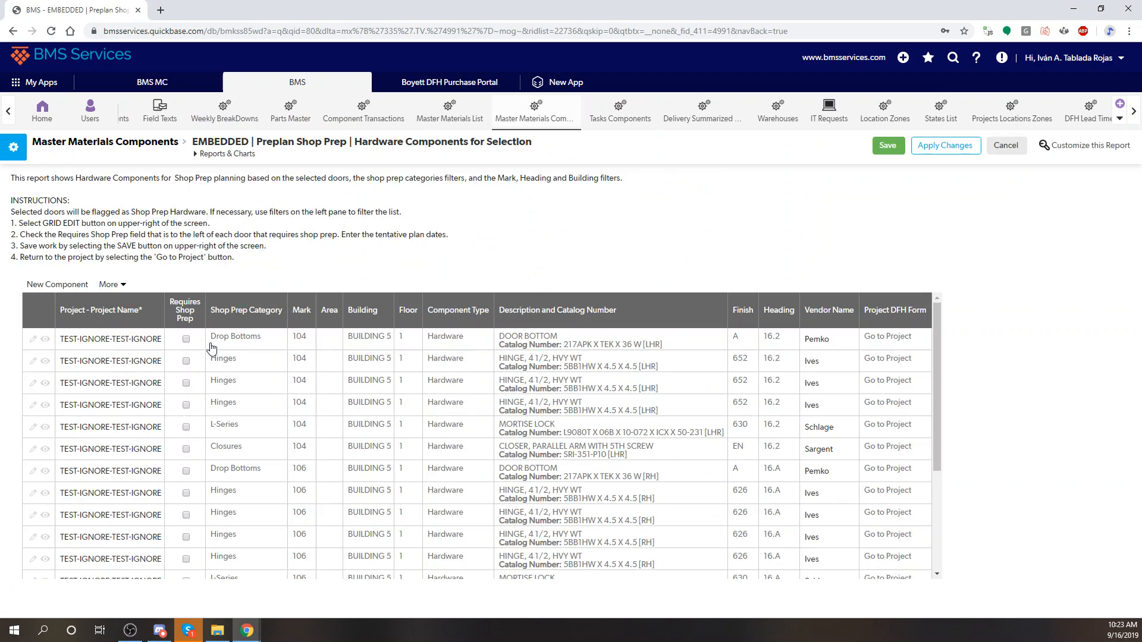
scroll(192, 352, down, 1)
scroll(119, 352, up, 1)
click(186, 361)
click(187, 383)
Step: Flag the drop bottom and the first two hinges of mark 106 as requiring shop prep
scroll(188, 439, down, 1)
click(188, 410)
click(188, 433)
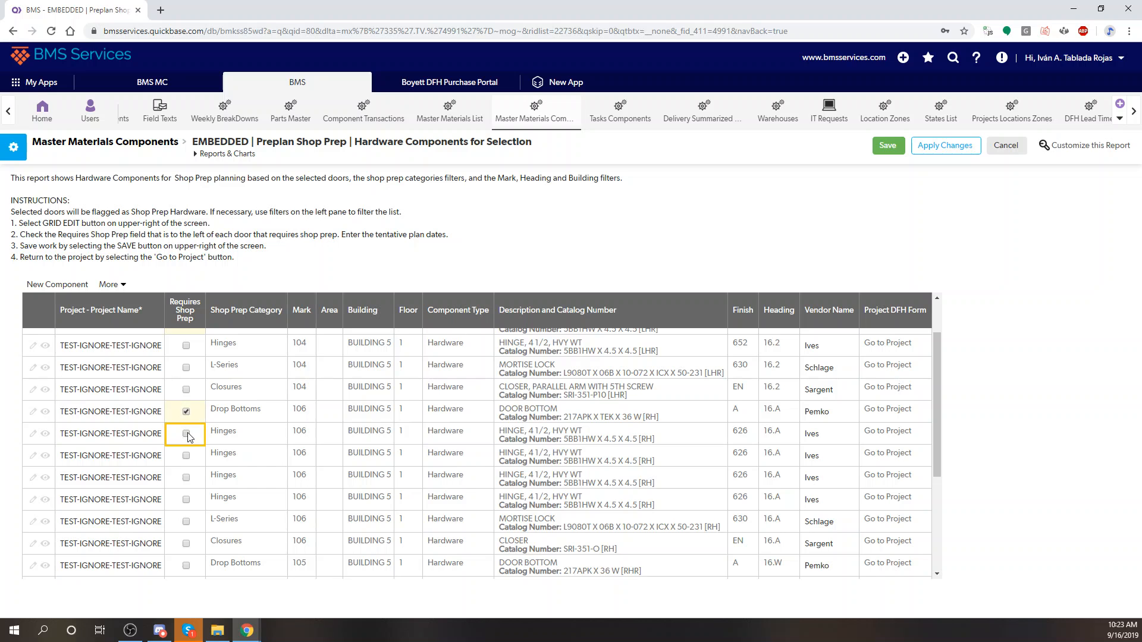
click(186, 457)
Step: Flag the second and third hinges of mark 105 as requiring shop prep and save the hardware selections
scroll(187, 482, down, 2)
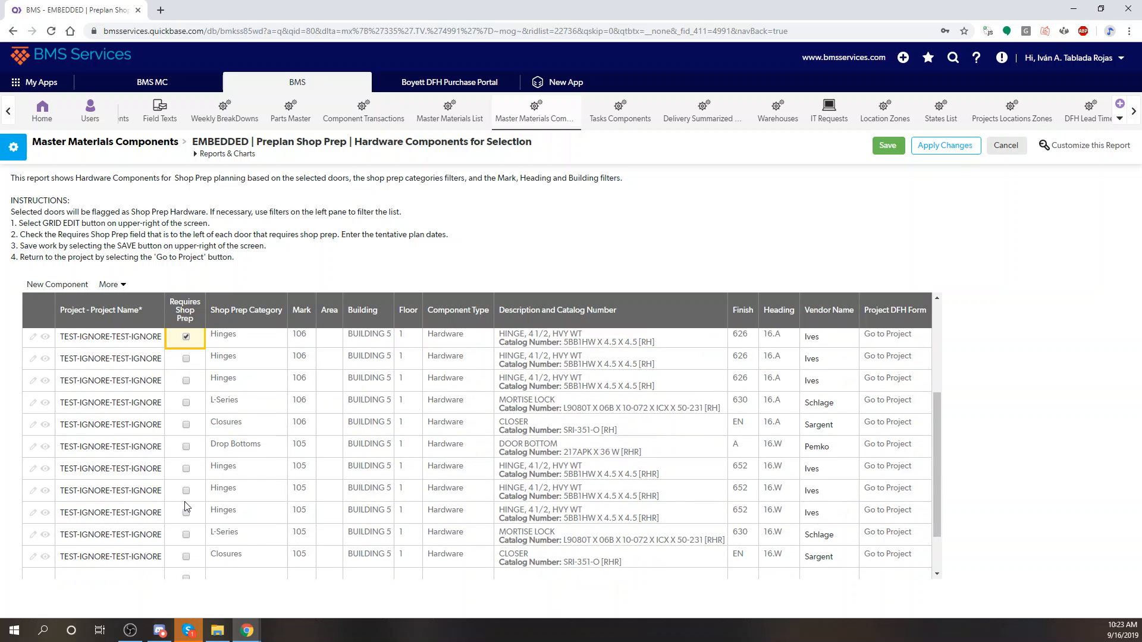
click(188, 492)
click(185, 517)
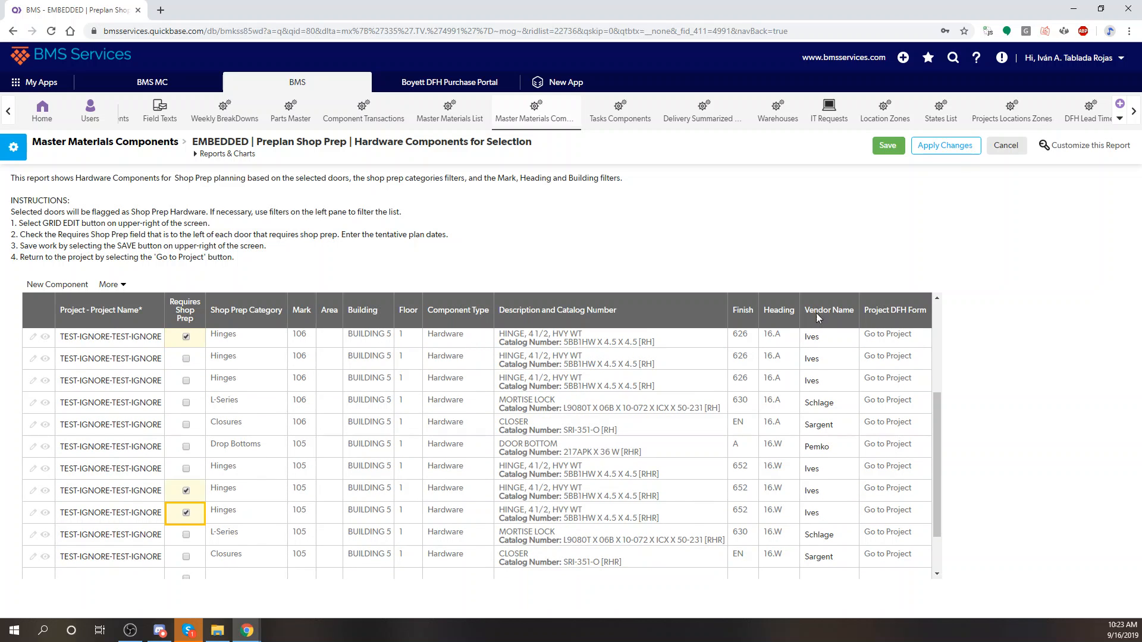
click(886, 148)
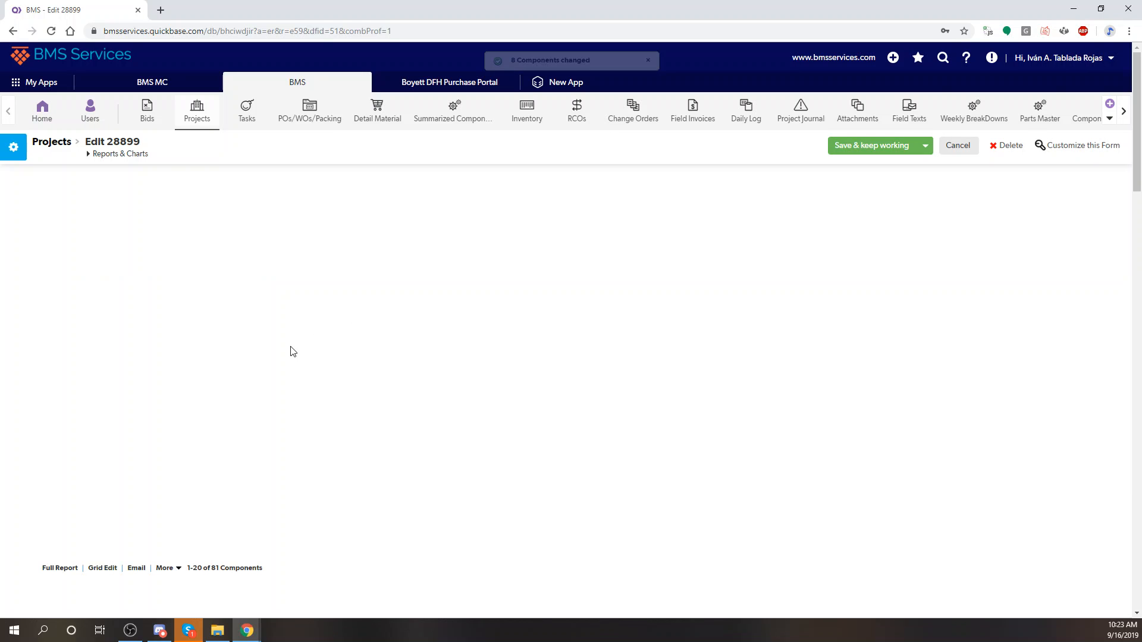
Step: Open the selected shop prep components for grid editing and set the mark 102 door's tentative date to 09-25-2019
scroll(291, 351, down, 8)
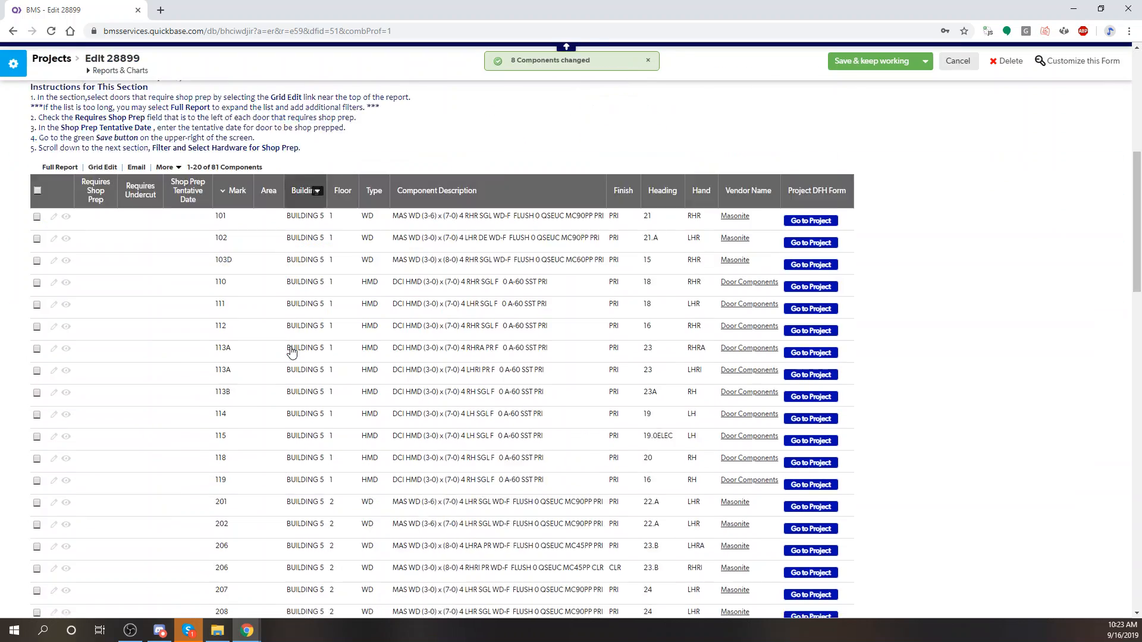
scroll(291, 351, down, 15)
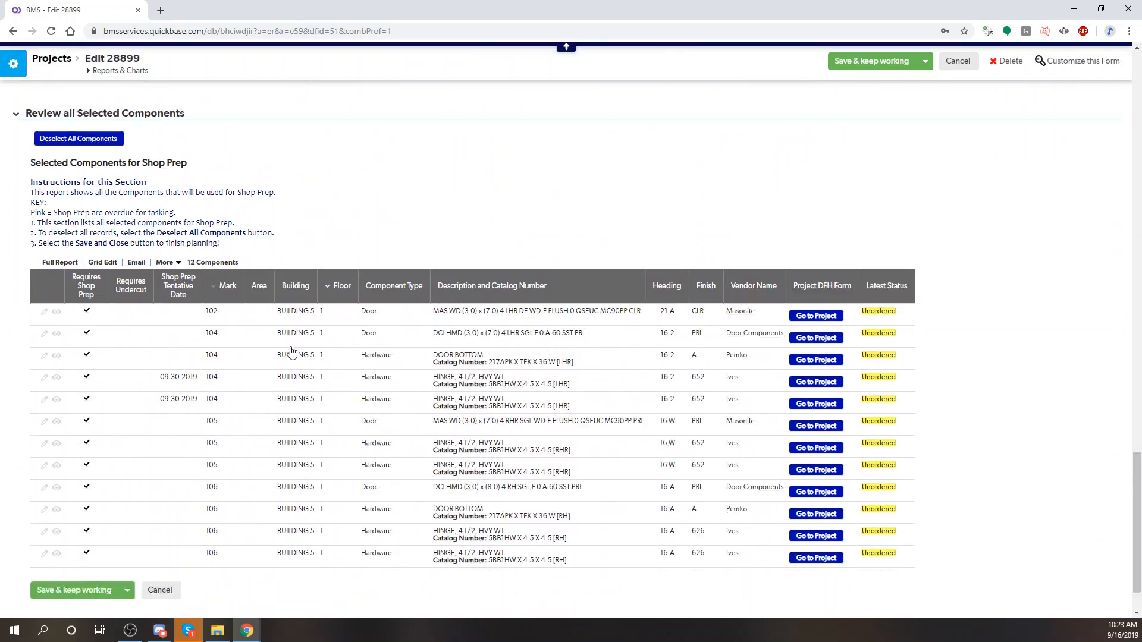
scroll(291, 351, down, 1)
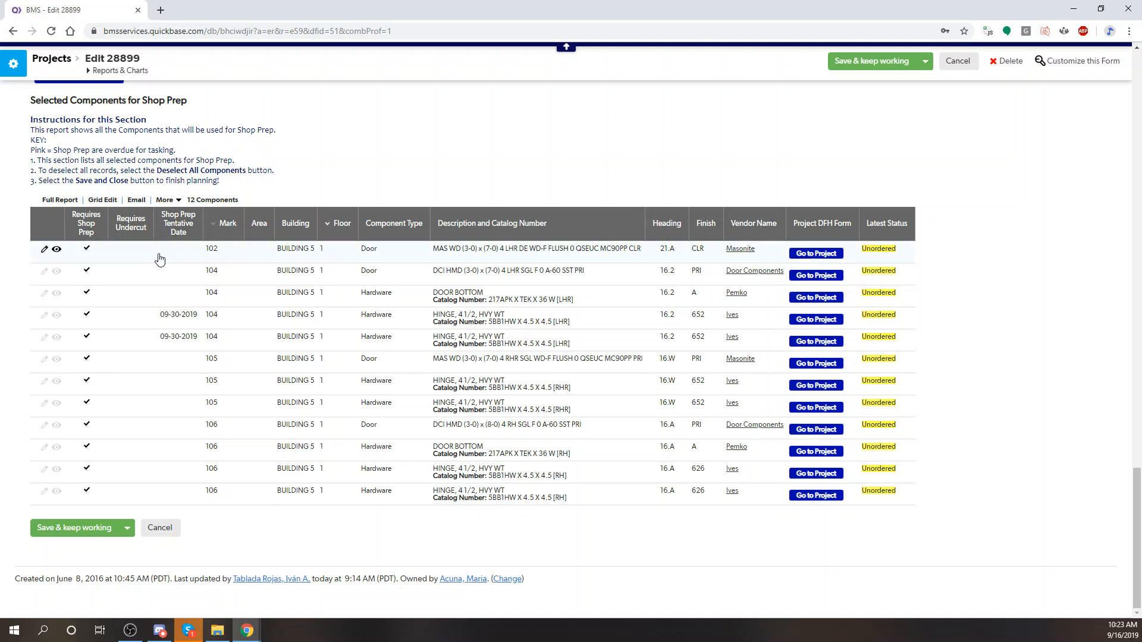
click(104, 201)
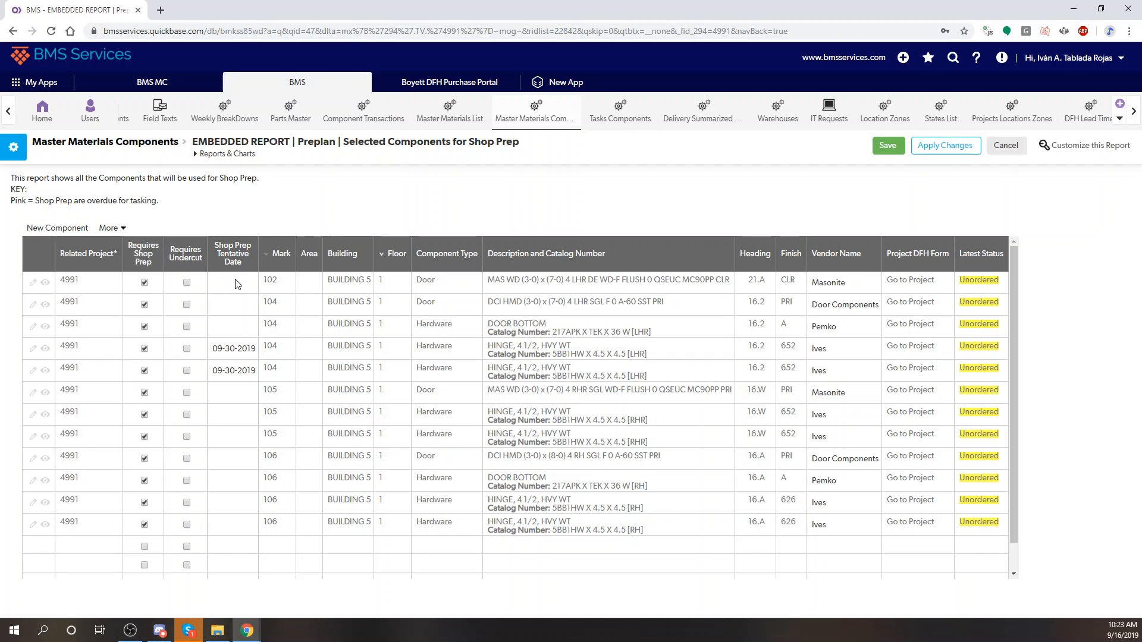
click(238, 285)
click(277, 278)
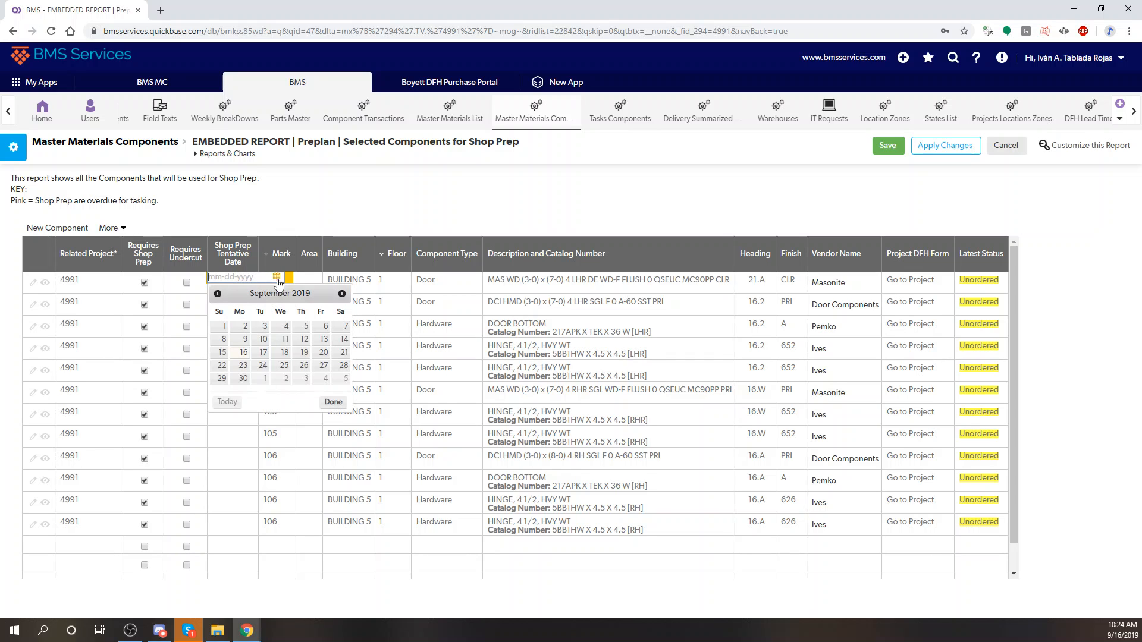
click(289, 369)
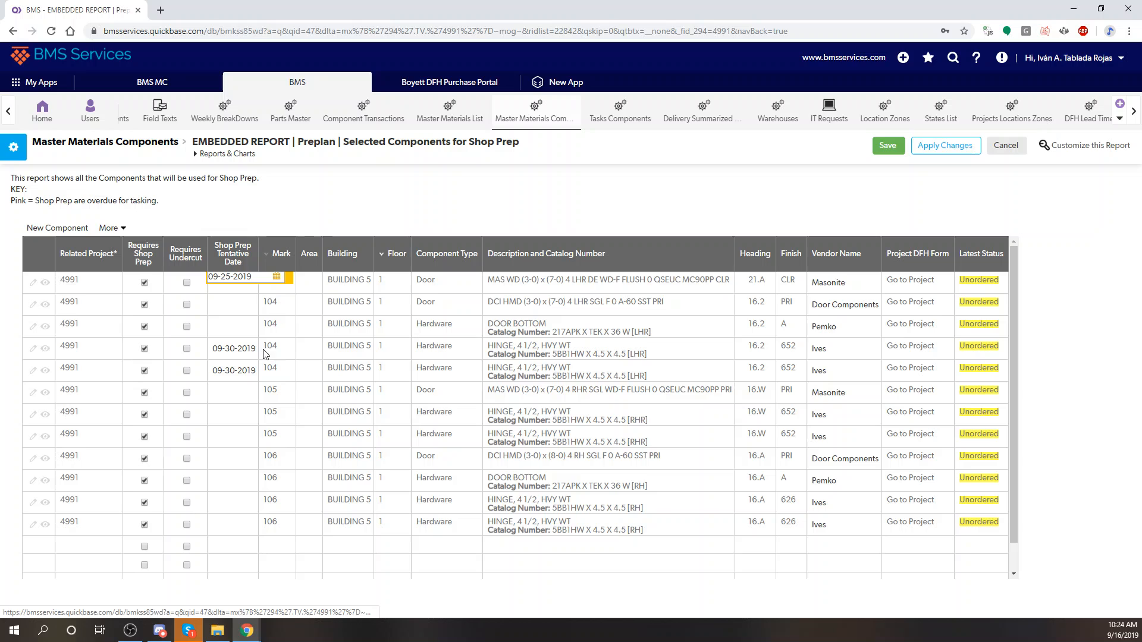
Step: Set the mark 104 door's shop prep tentative date to 09-20-2019 and fill it down through all mark 104 hardware
click(244, 308)
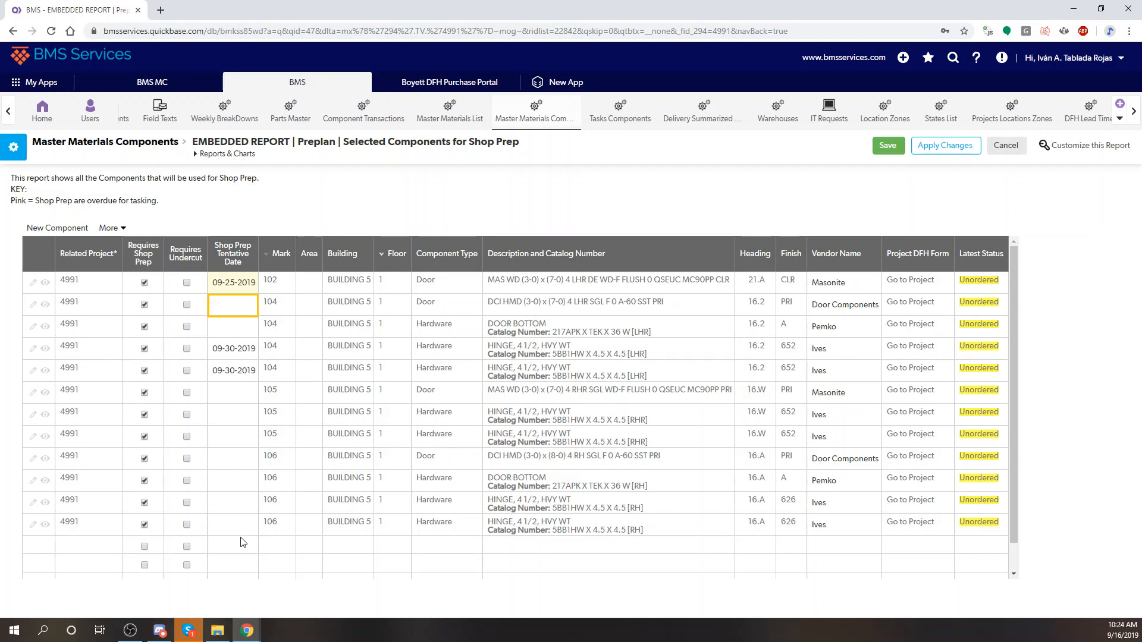
click(241, 305)
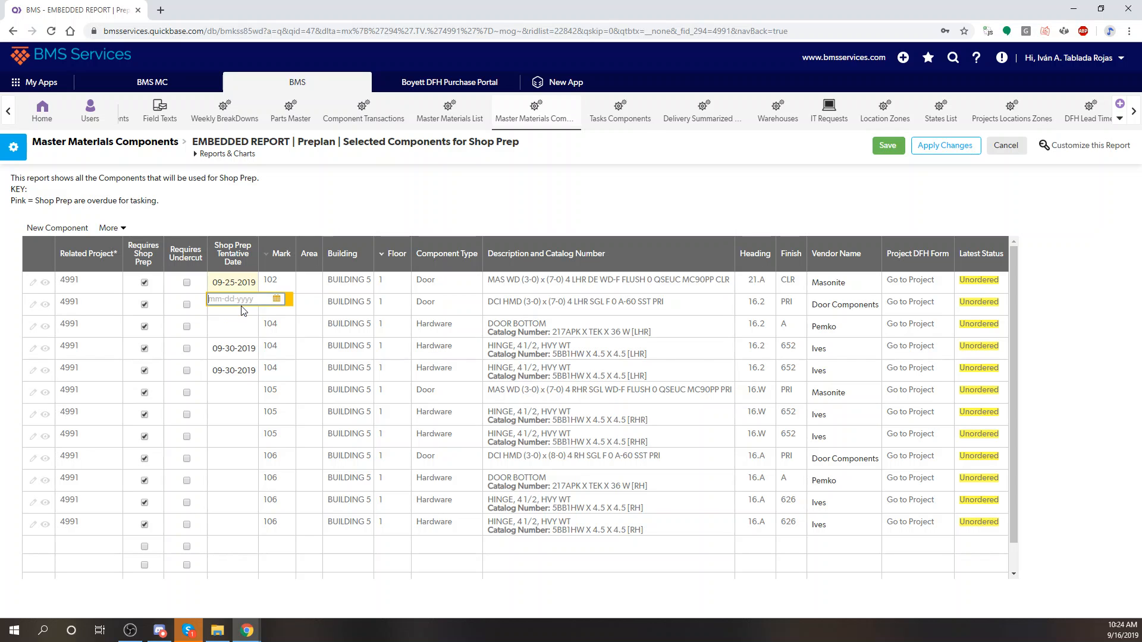
click(277, 301)
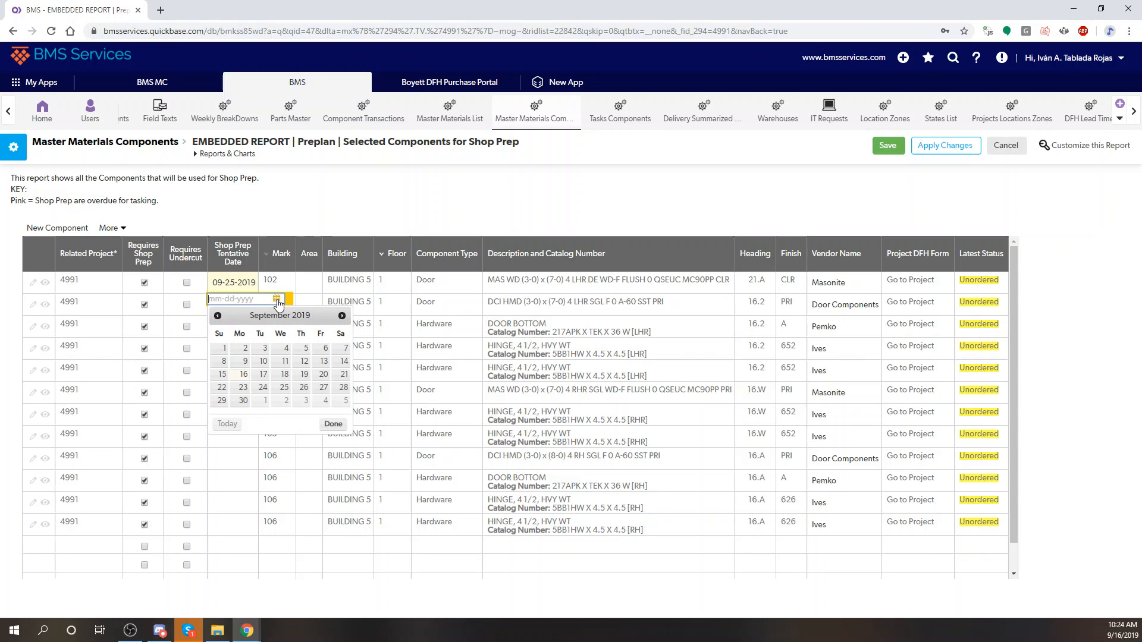
click(321, 376)
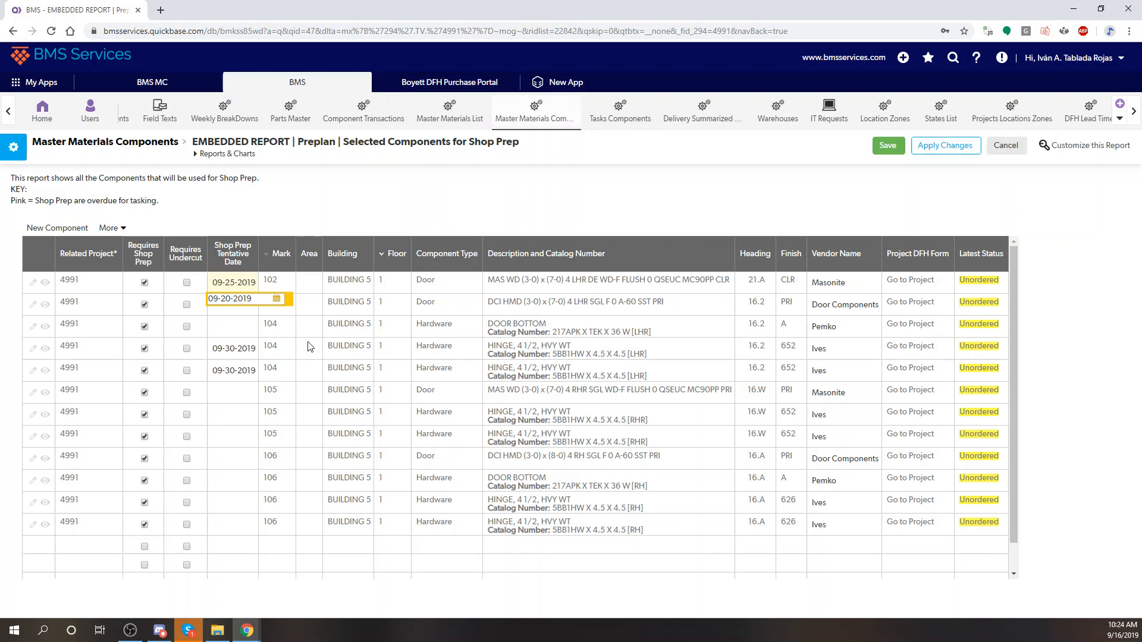
click(249, 345)
click(251, 307)
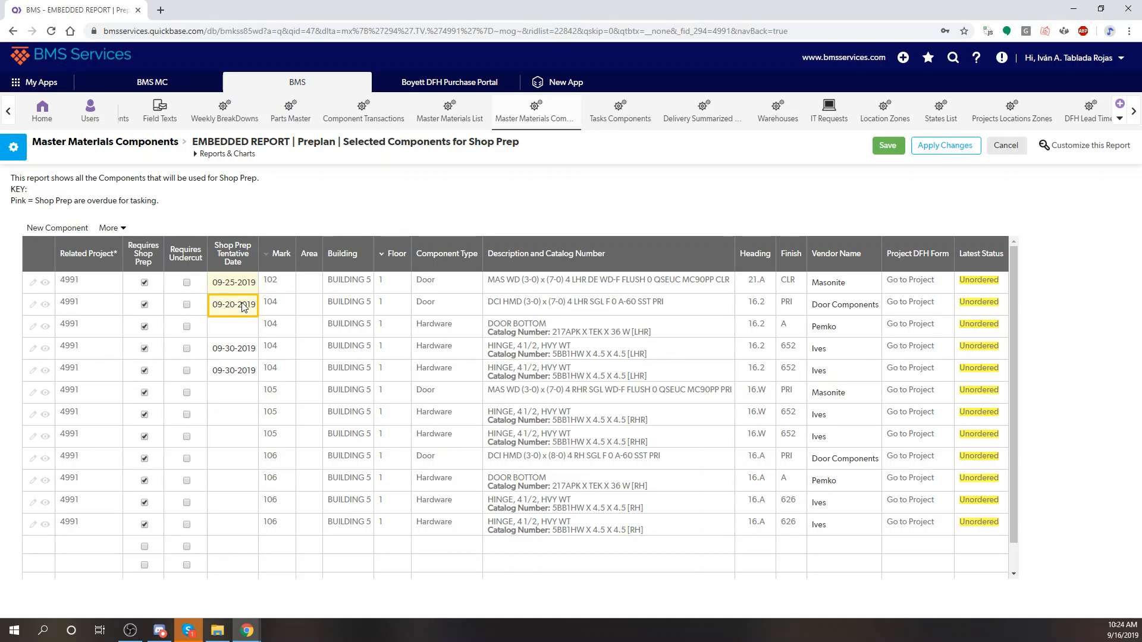
drag(243, 307, 238, 373)
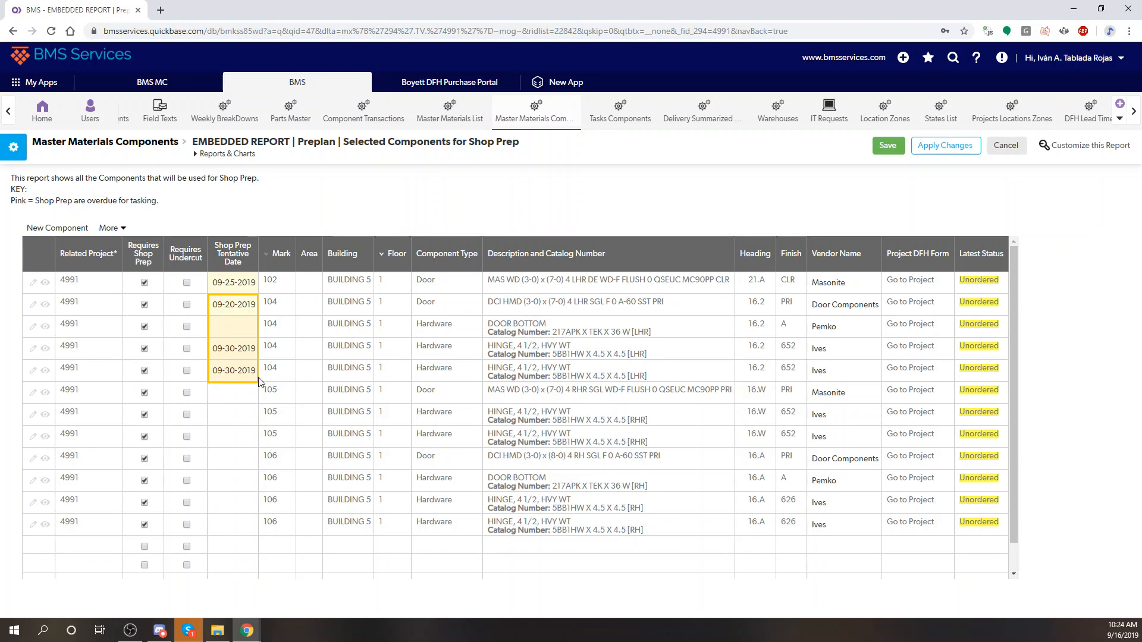
right_click(247, 307)
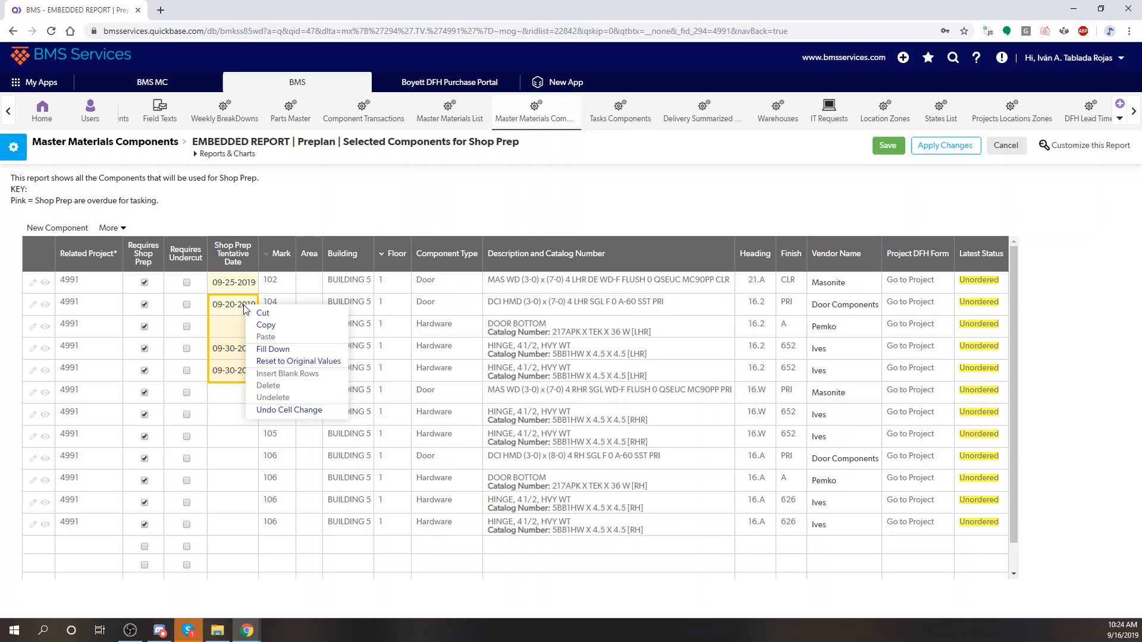
click(272, 350)
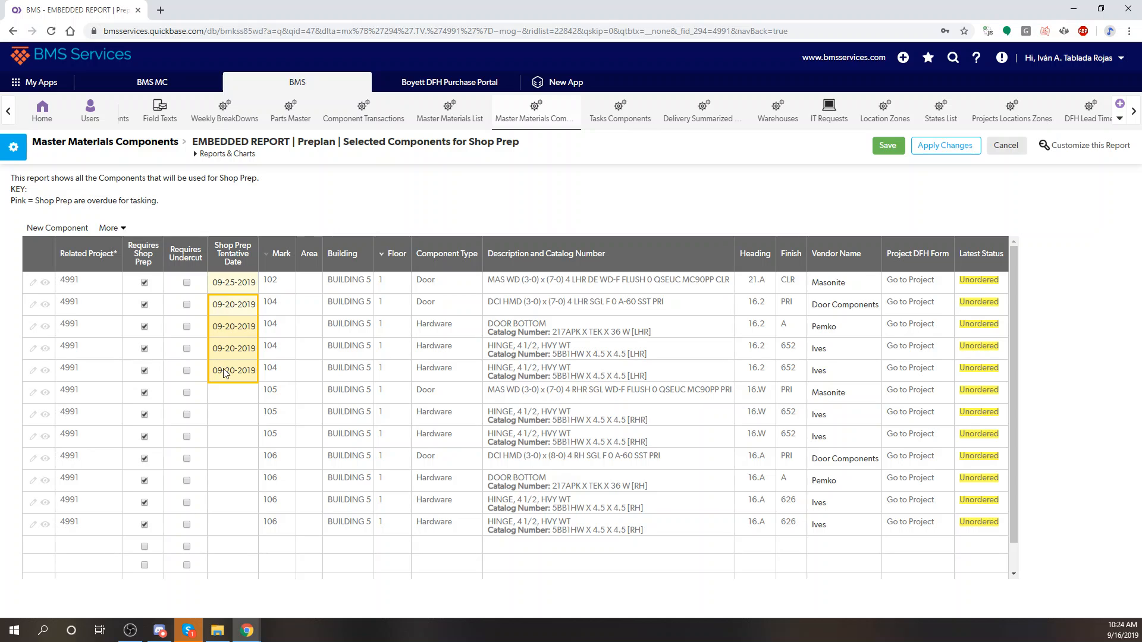
Step: Set the mark 105 door's shop prep tentative date to 09-25-2019 and fill it down to both mark 105 hinges
click(244, 413)
double_click(245, 398)
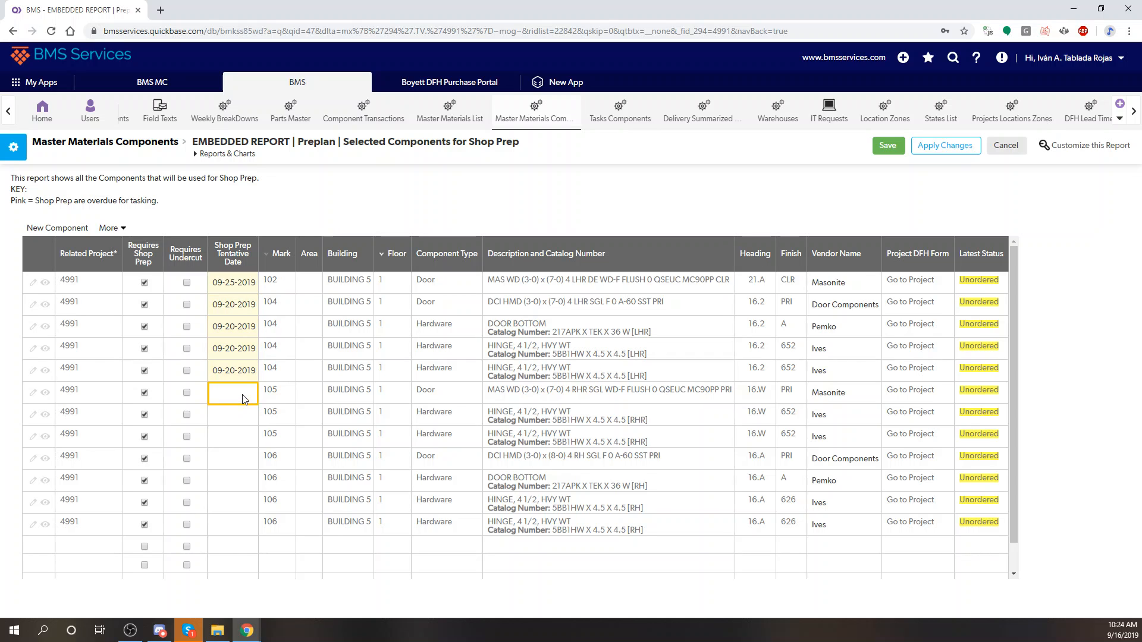
click(277, 387)
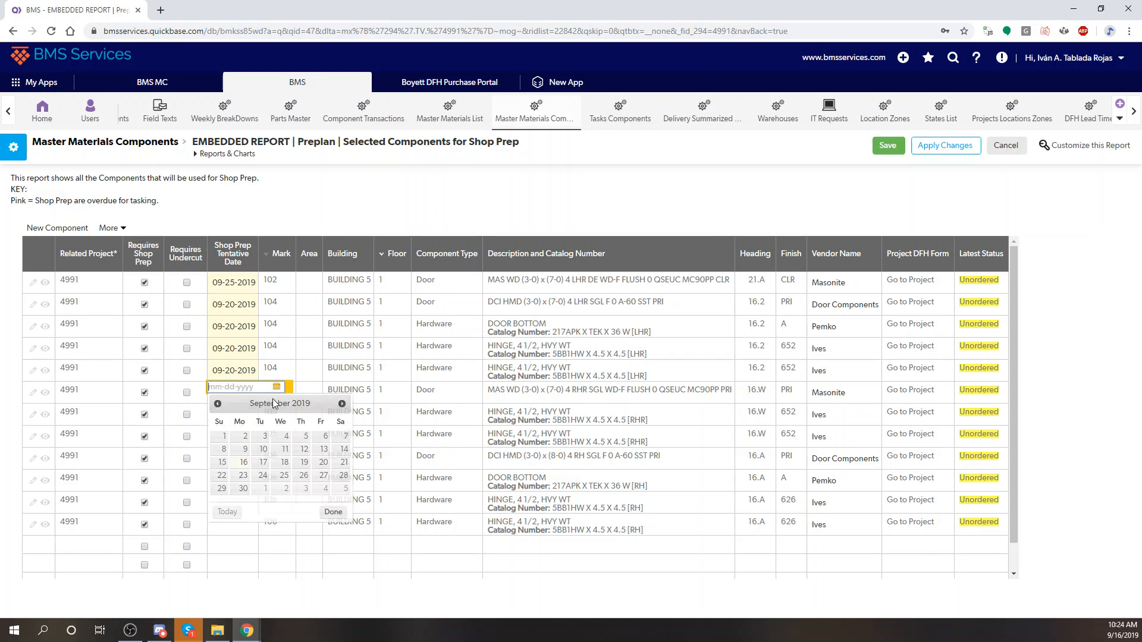
click(285, 475)
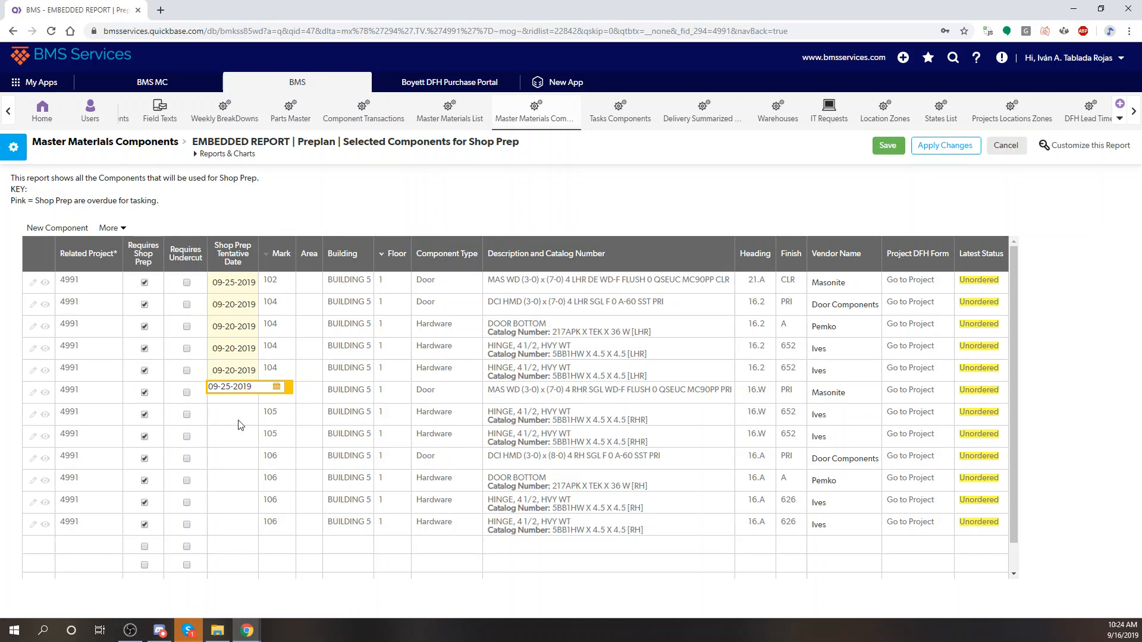
click(241, 422)
click(240, 397)
drag(244, 397, 241, 439)
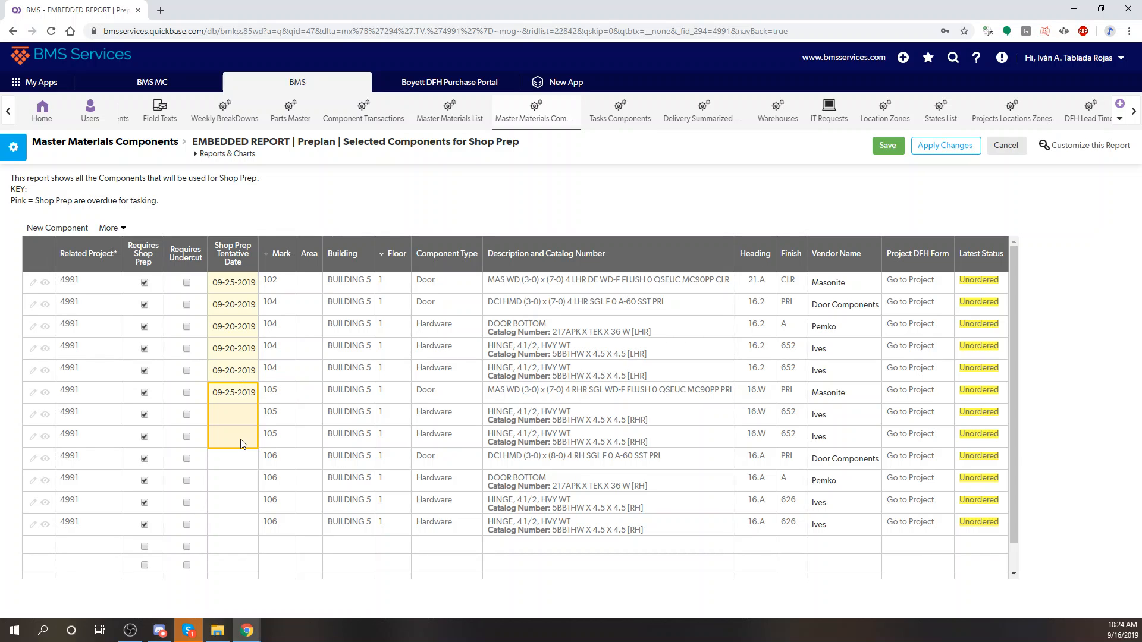
right_click(245, 394)
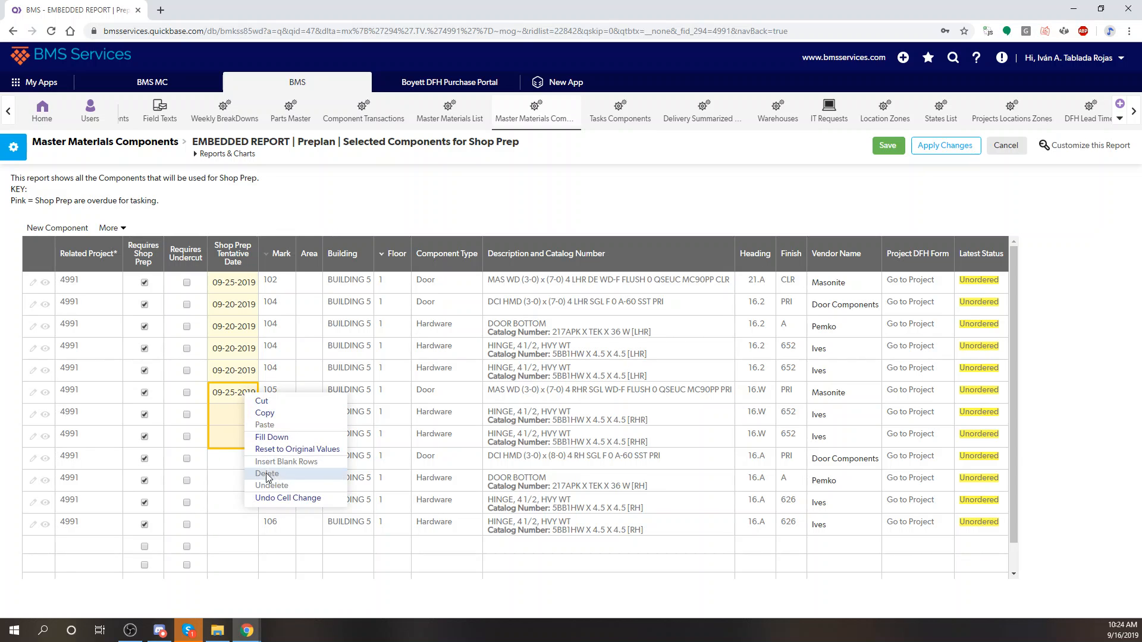
click(276, 438)
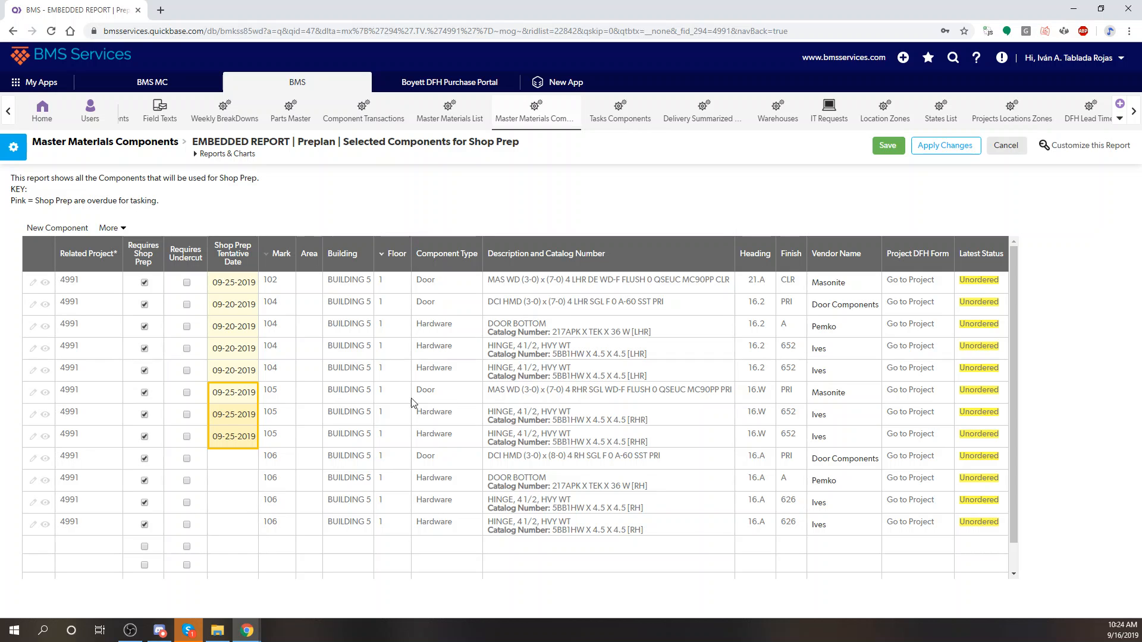
Step: Save the tentative date changes and review them in the project's list of selected components for shop prep
click(889, 149)
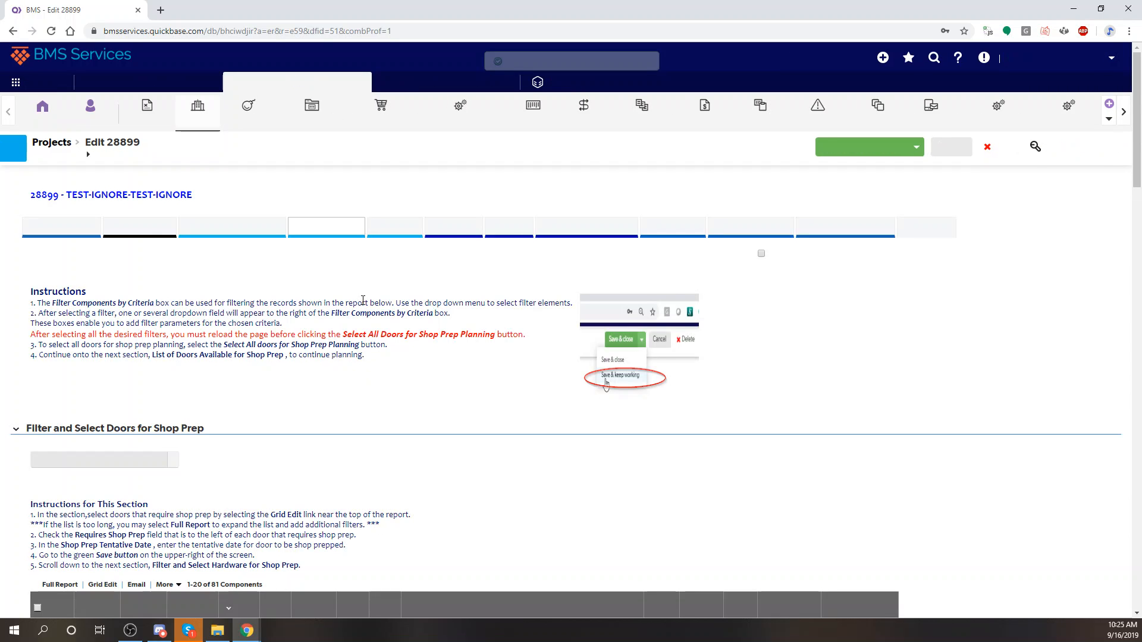
scroll(364, 315, down, 20)
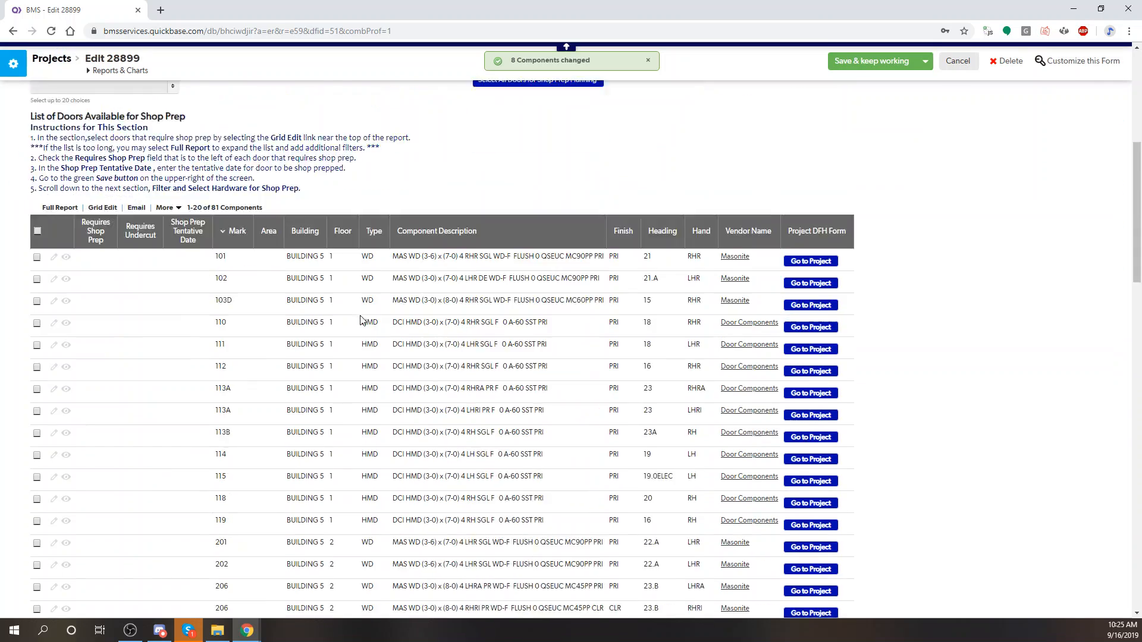
scroll(361, 321, down, 8)
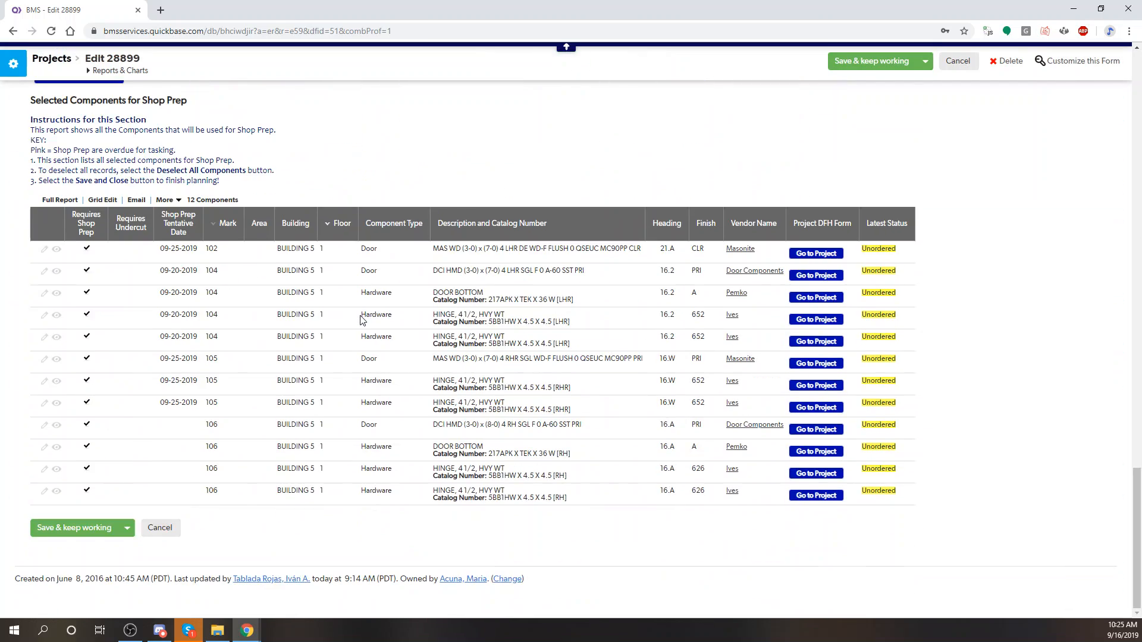